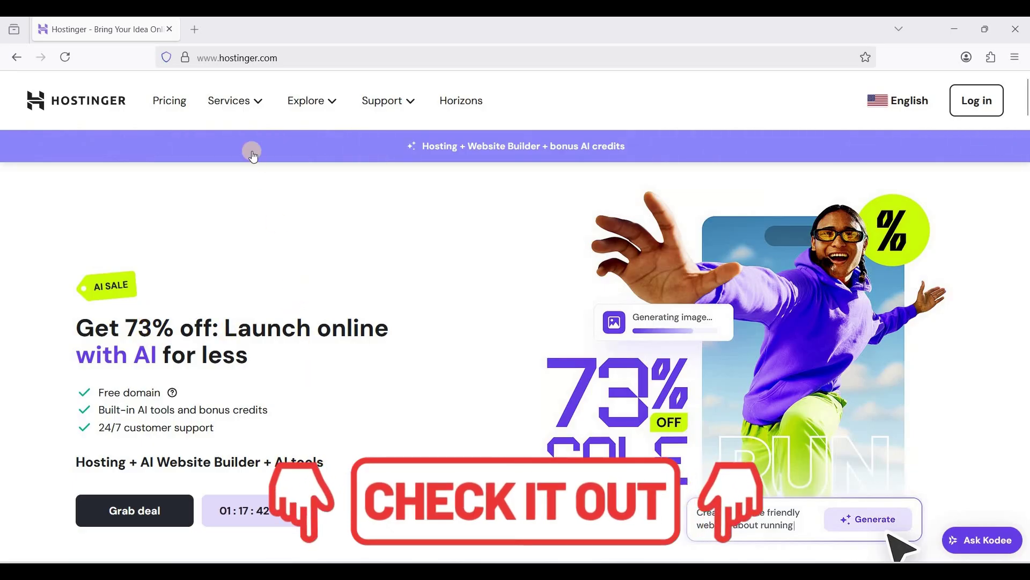
From the VPS hosting page, pick the KVM 1 plan at US$ 4.99/month for checkout.
mouse_move(274, 131)
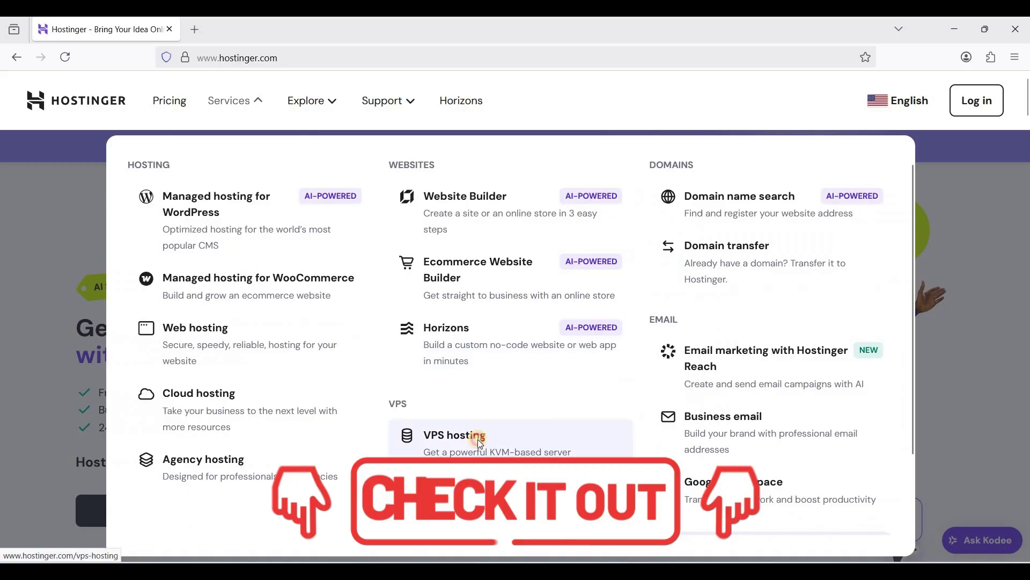
left_click(475, 438)
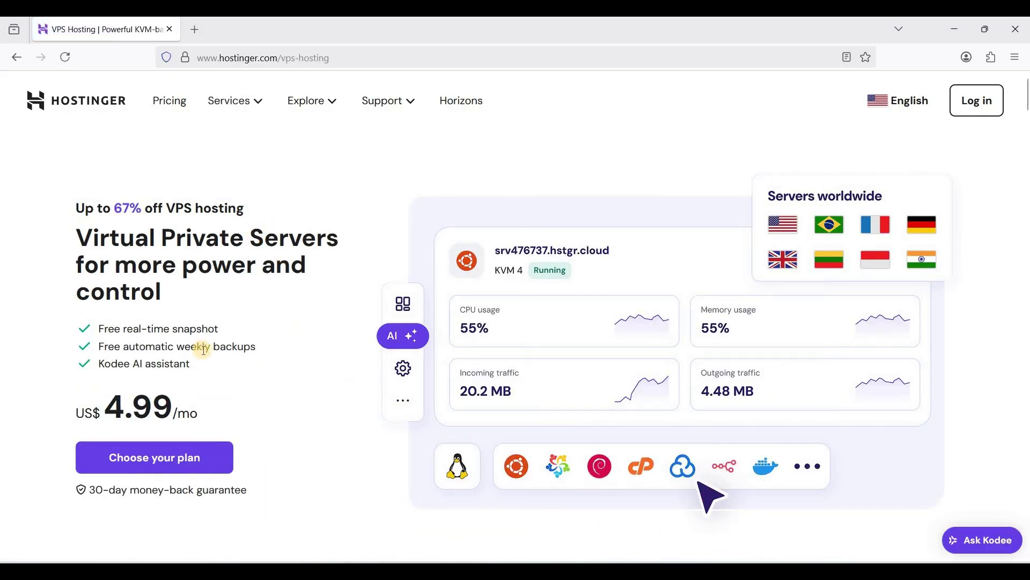
scroll(205, 357, "down", 10)
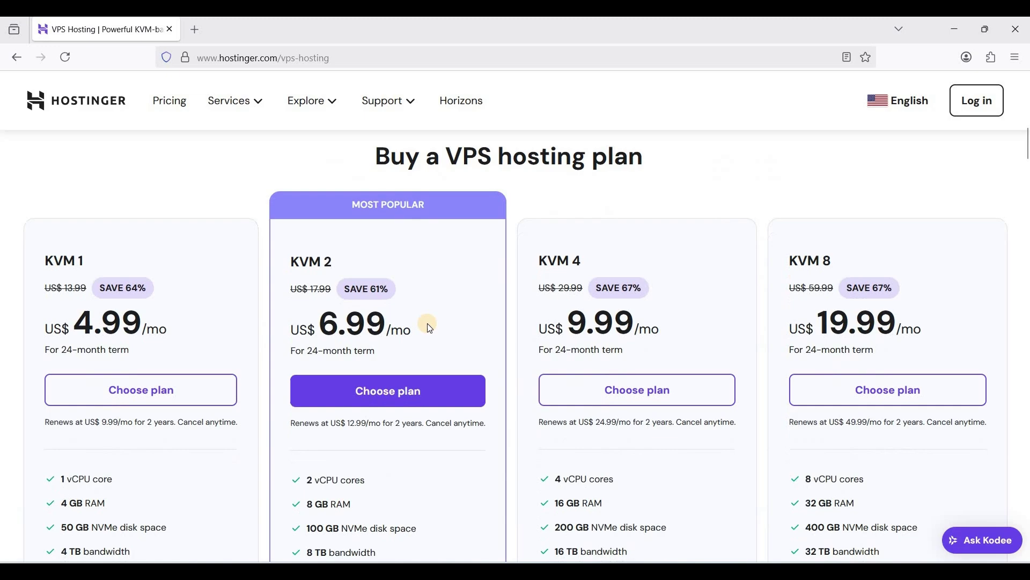
scroll(491, 354, "down", 2)
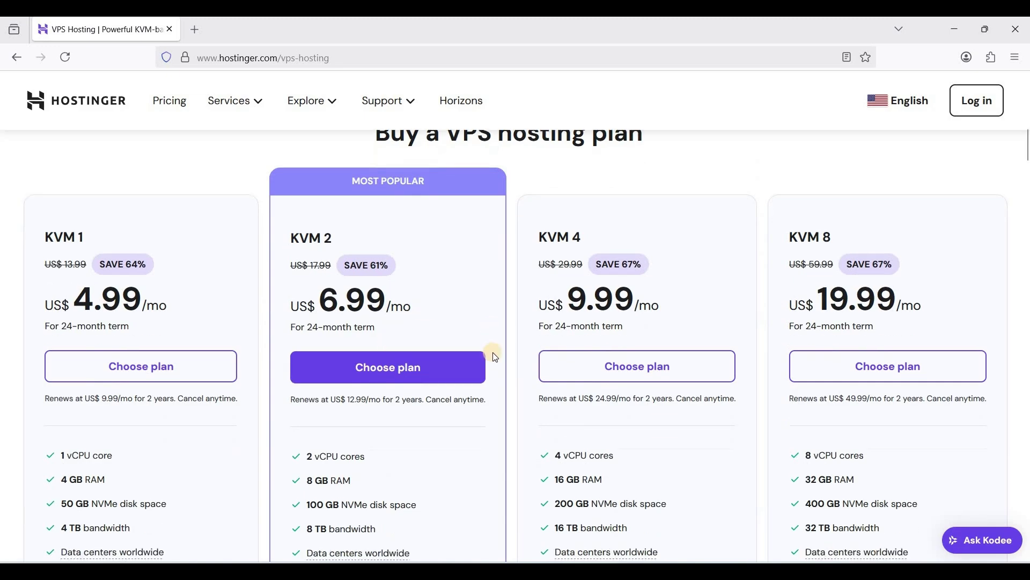
scroll(497, 359, "down", 2)
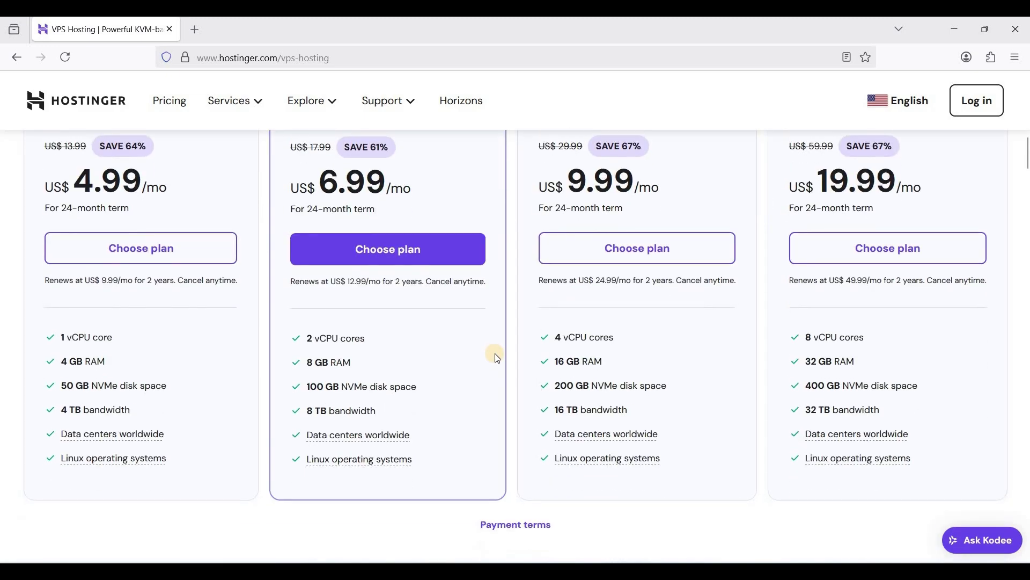
scroll(207, 230, "up", 2)
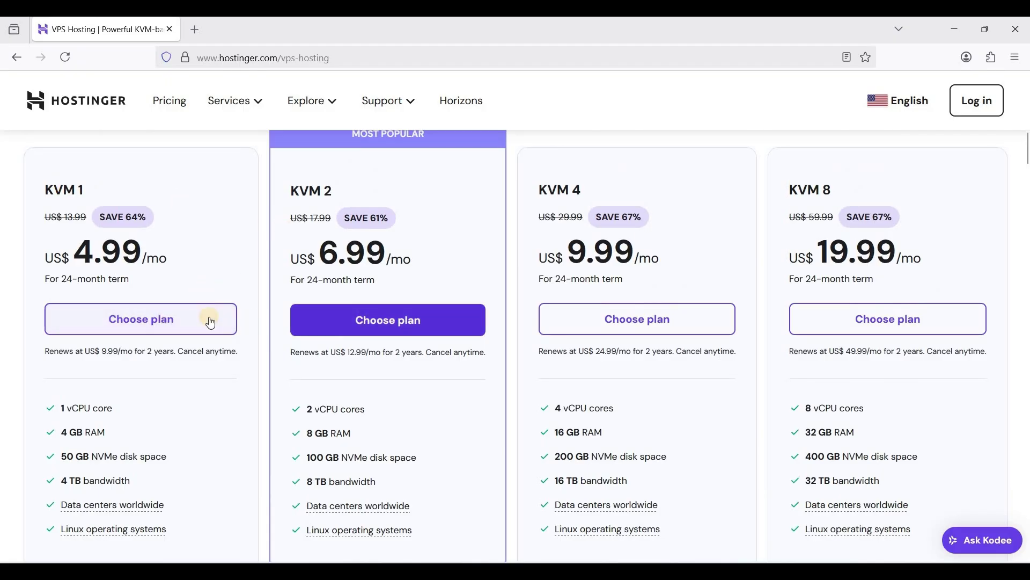
left_click(142, 331)
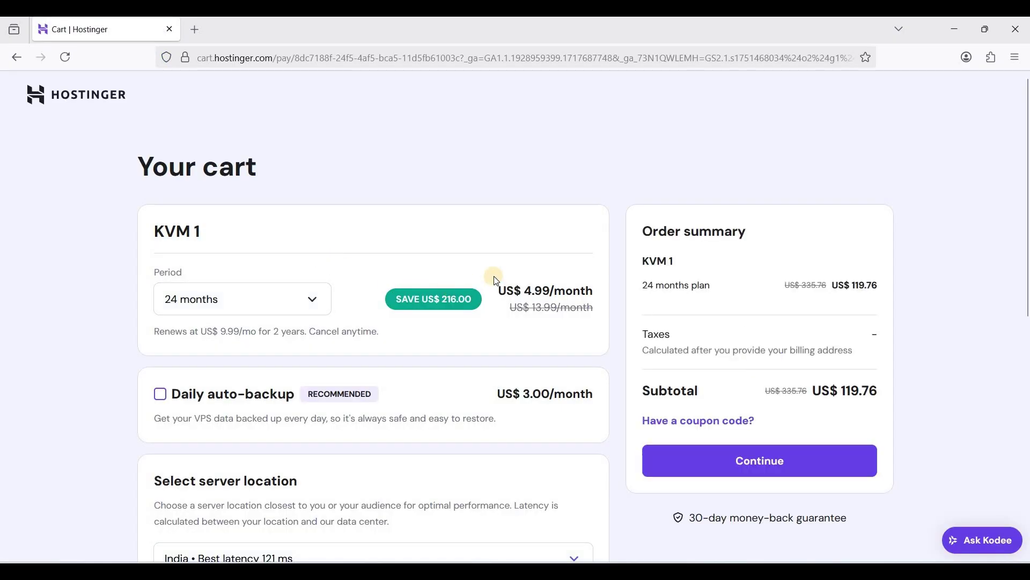
Switch the KVM 1 billing period from 24 months to 1 month, making the subtotal US$ 7.99.
scroll(312, 245, "down", 1)
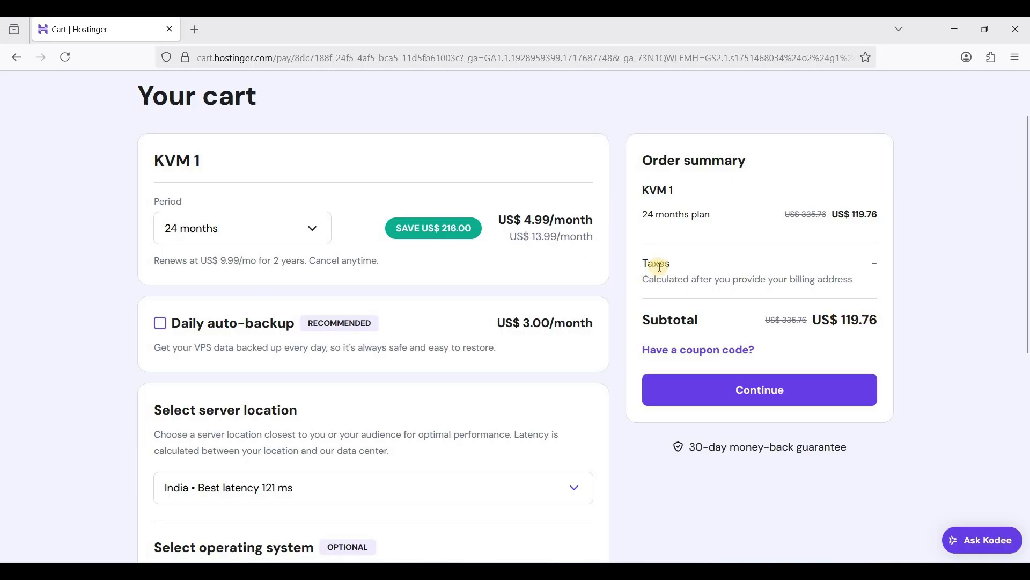
left_click(316, 235)
left_click(582, 279)
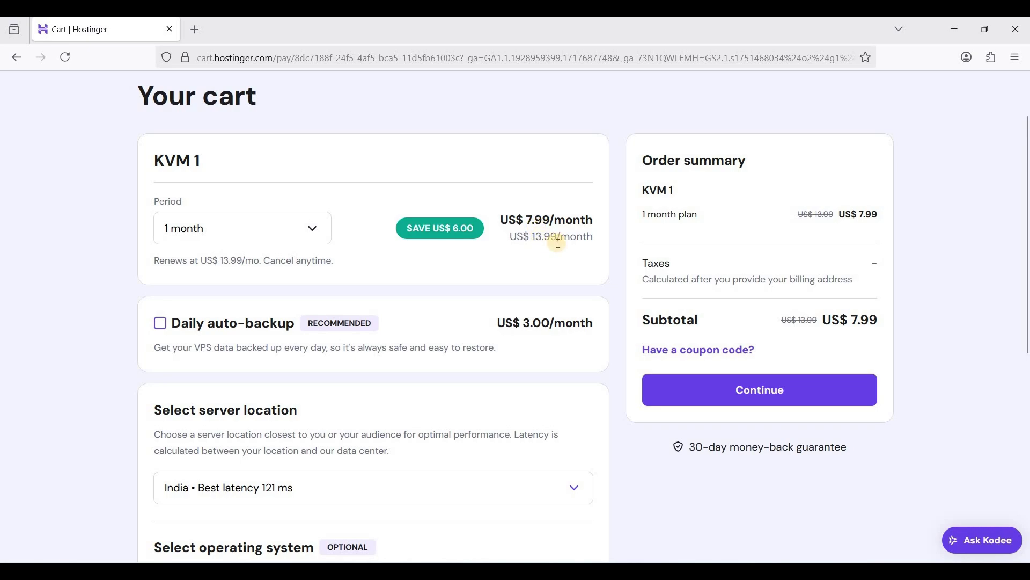
scroll(546, 249, "down", 2)
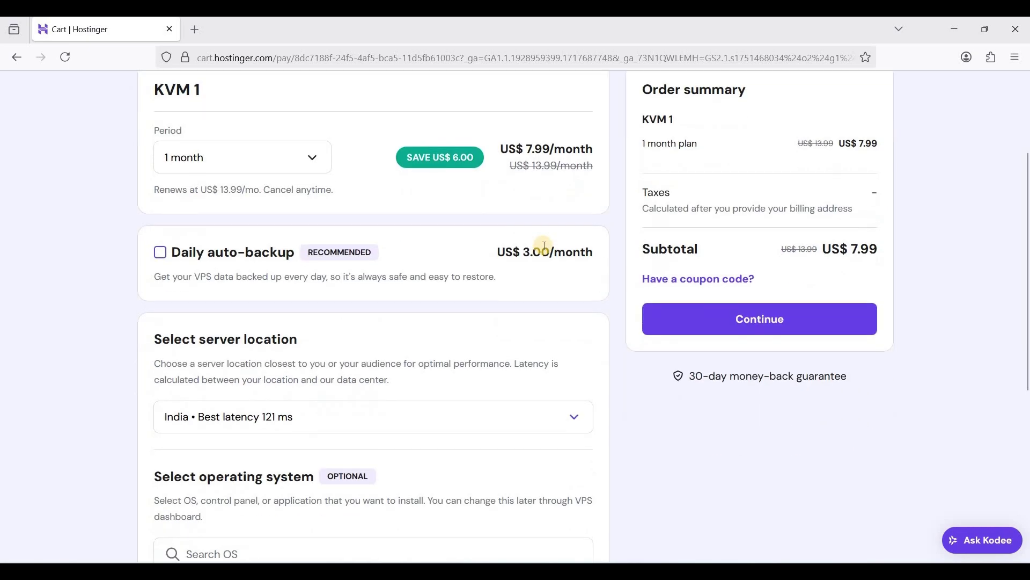
scroll(556, 258, "down", 2)
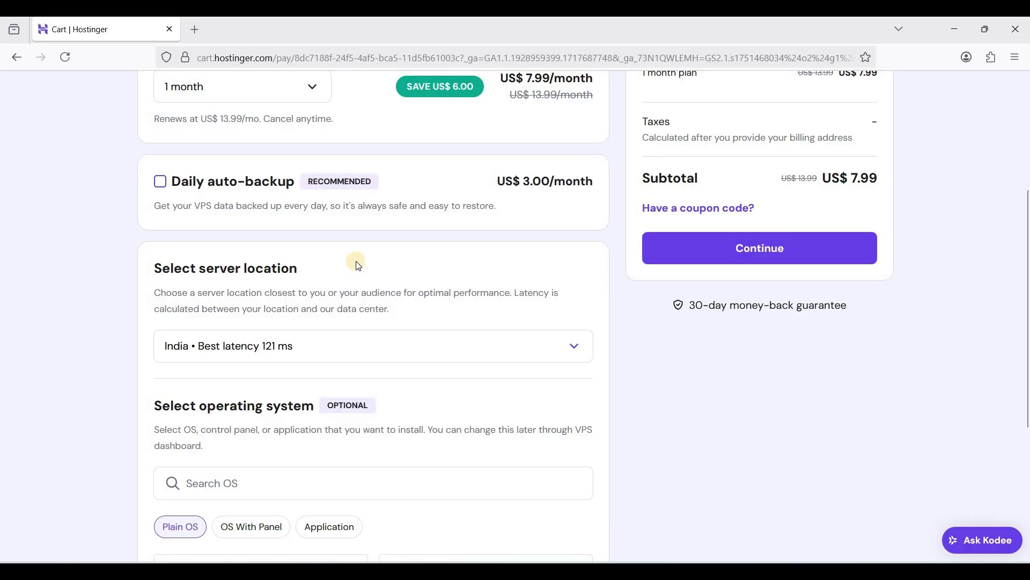
scroll(255, 260, "up", 2)
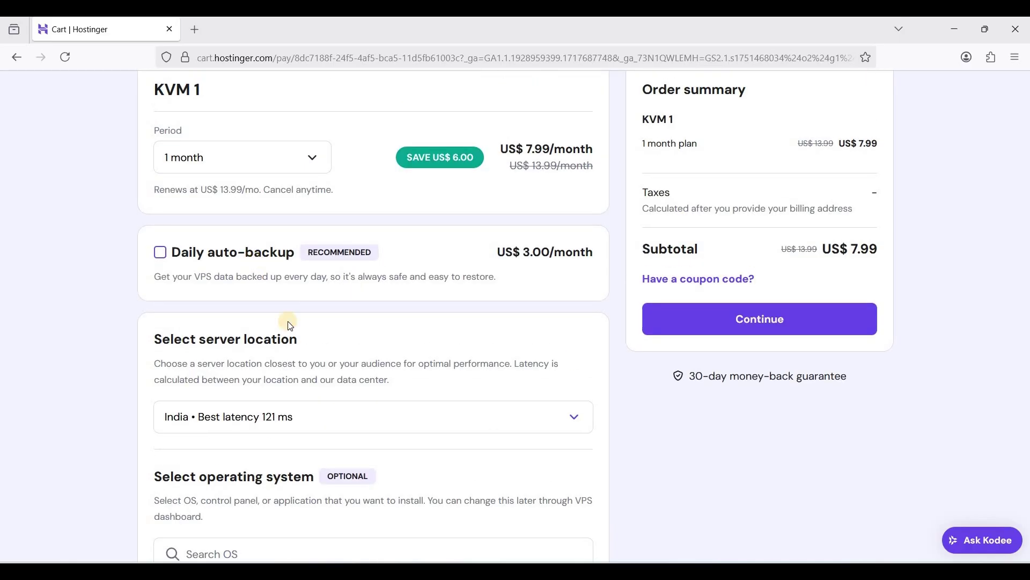
scroll(327, 265, "up", 4)
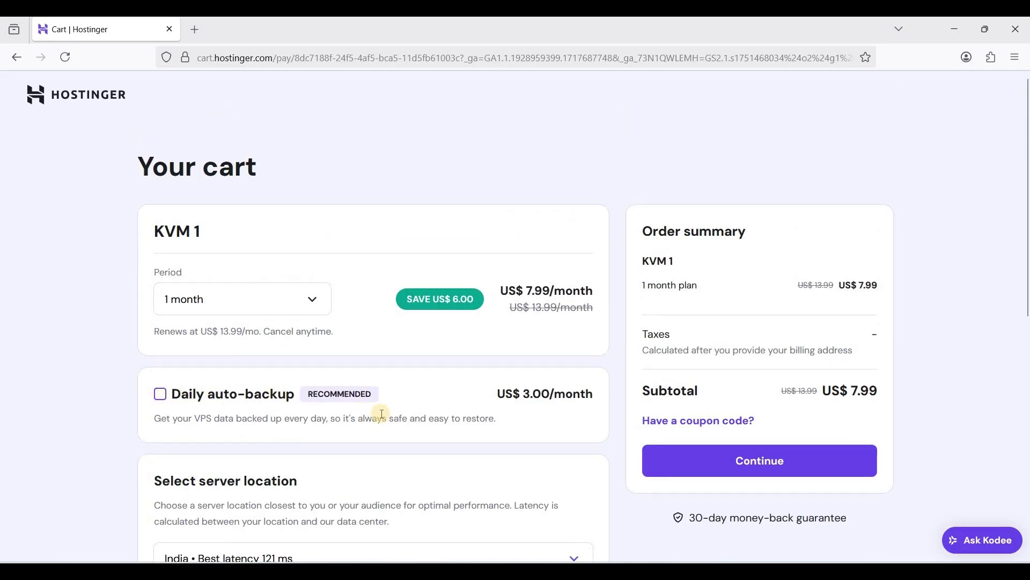
scroll(381, 413, "down", 2)
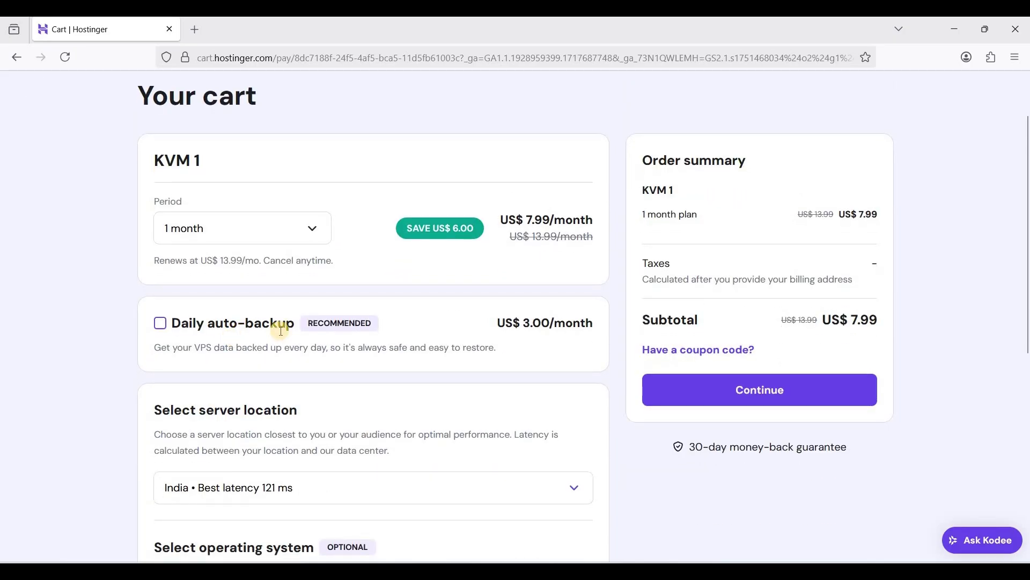
scroll(382, 340, "down", 2)
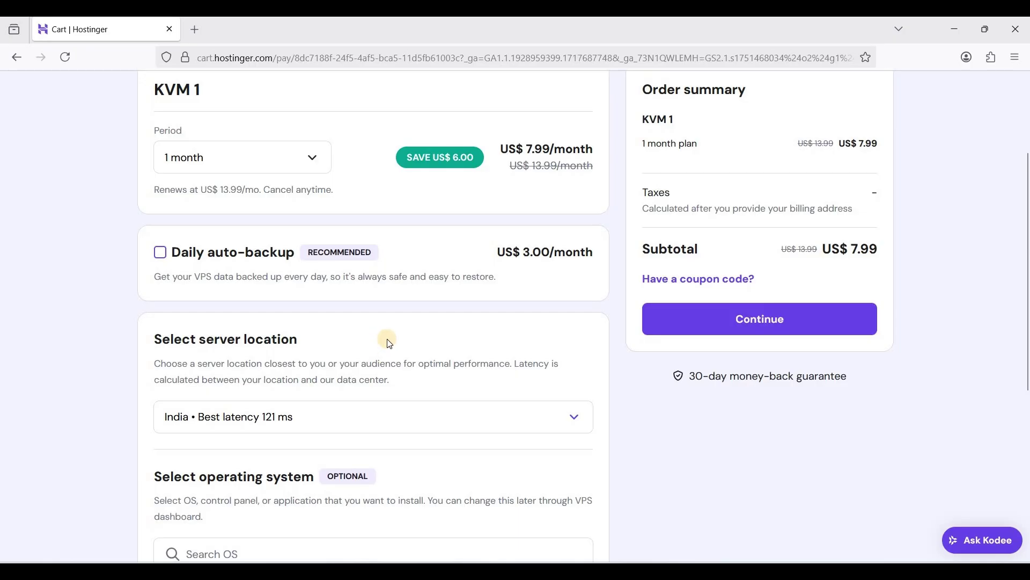
scroll(381, 309, "down", 2)
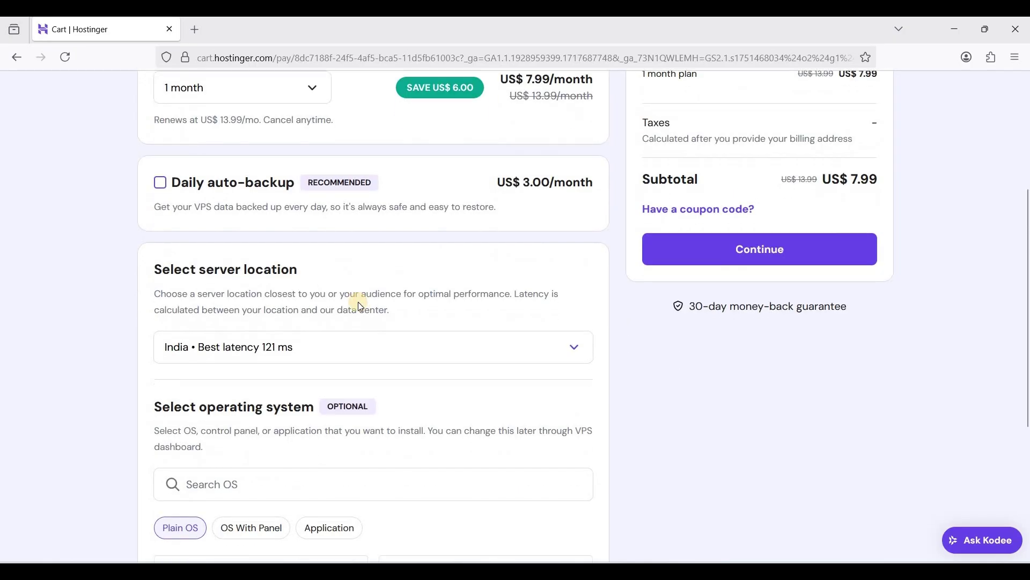
triple_click(279, 273)
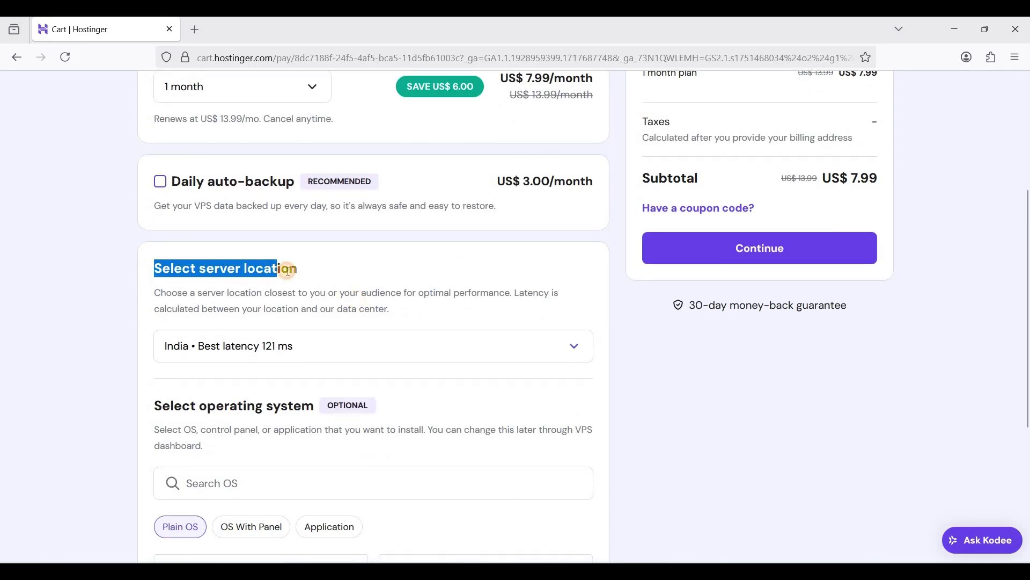
left_click(289, 271)
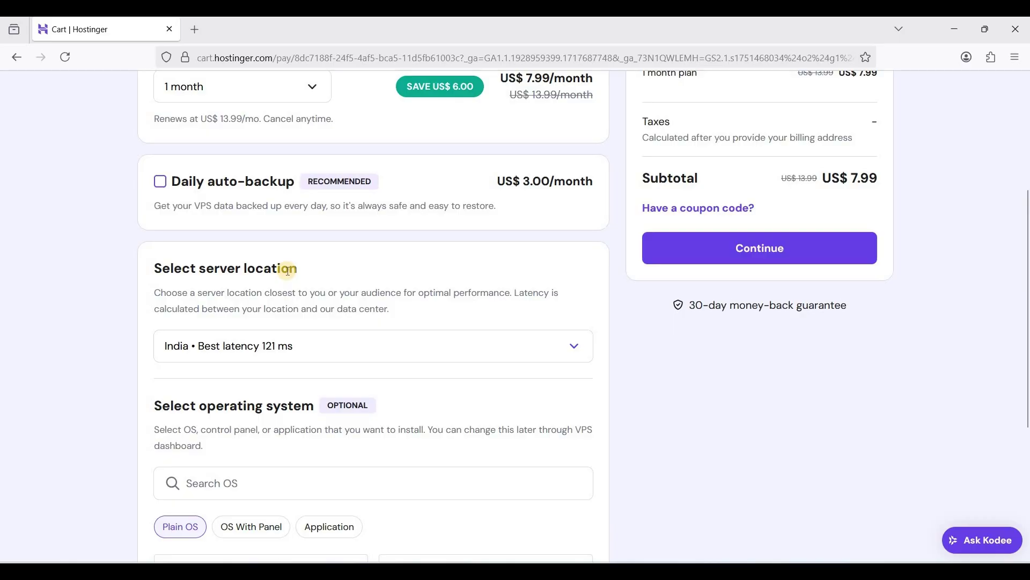
Pick United States - Boston from the server location list.
left_click(307, 361)
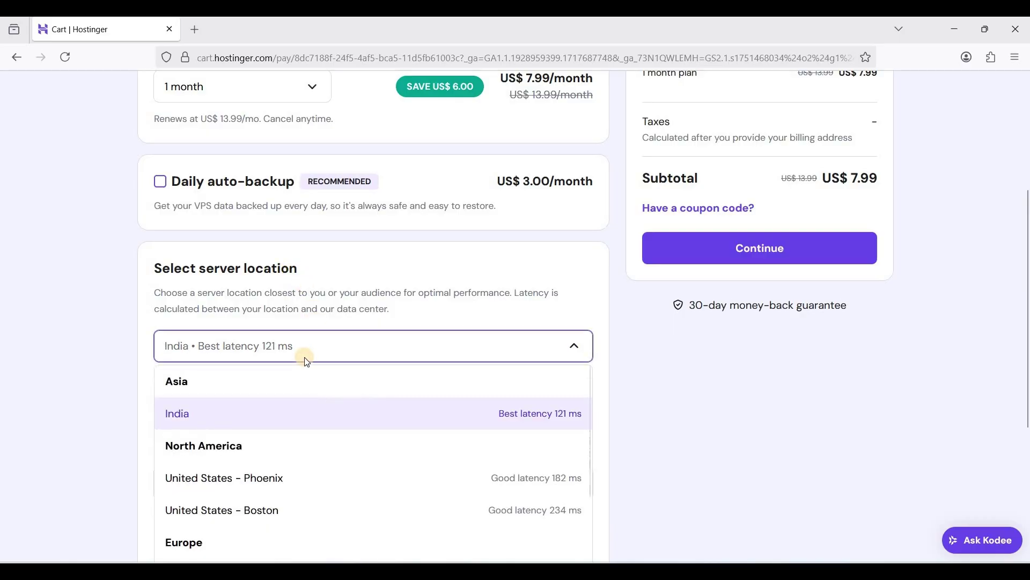
scroll(322, 355, "down", 2)
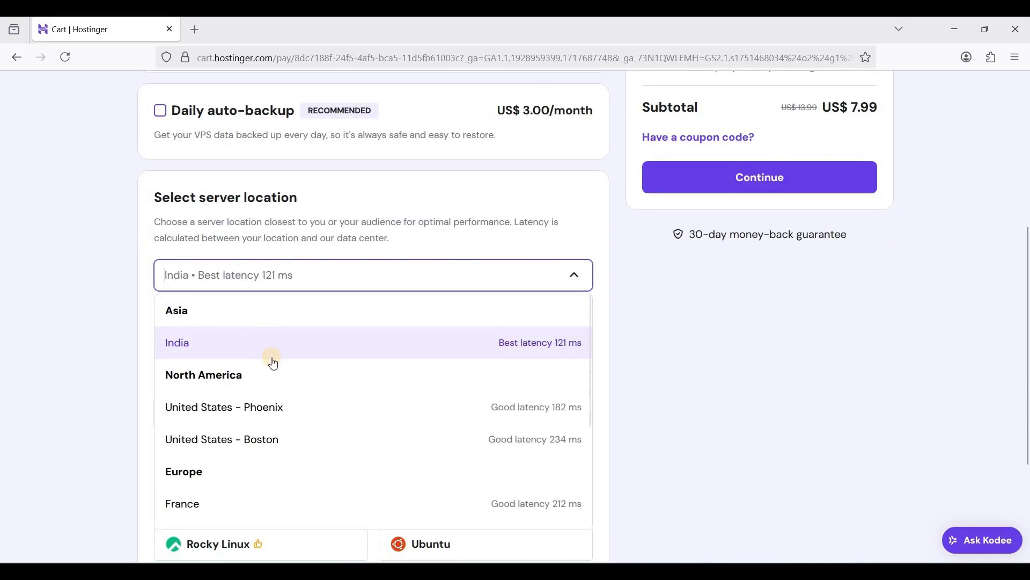
scroll(322, 365, "down", 6)
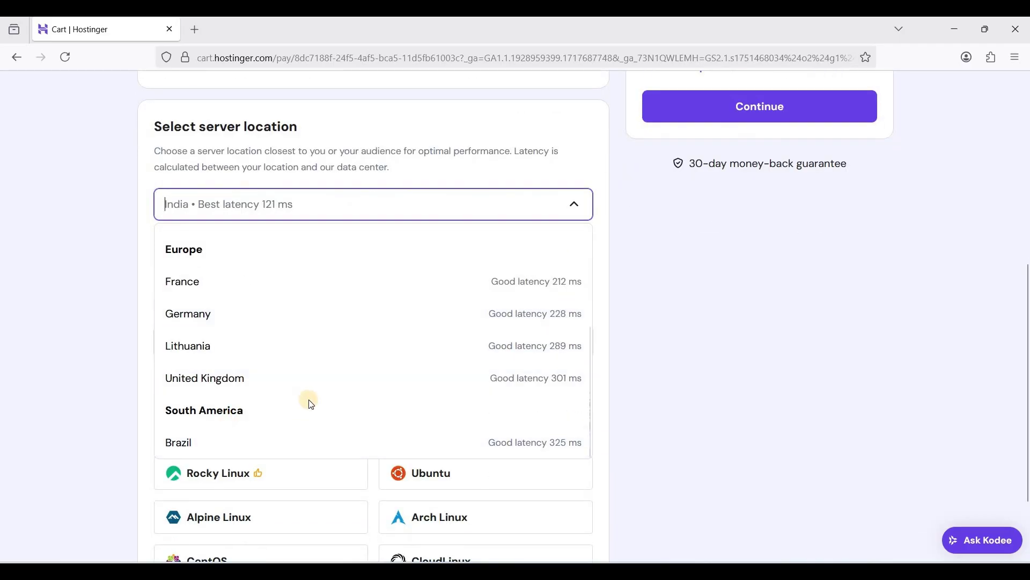
scroll(310, 403, "up", 3)
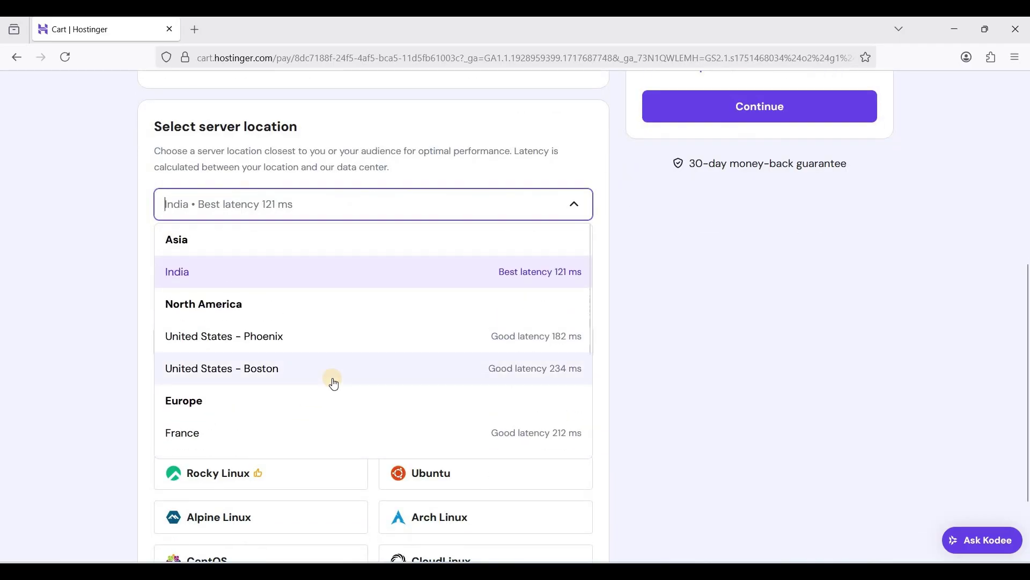
scroll(334, 383, "down", 3)
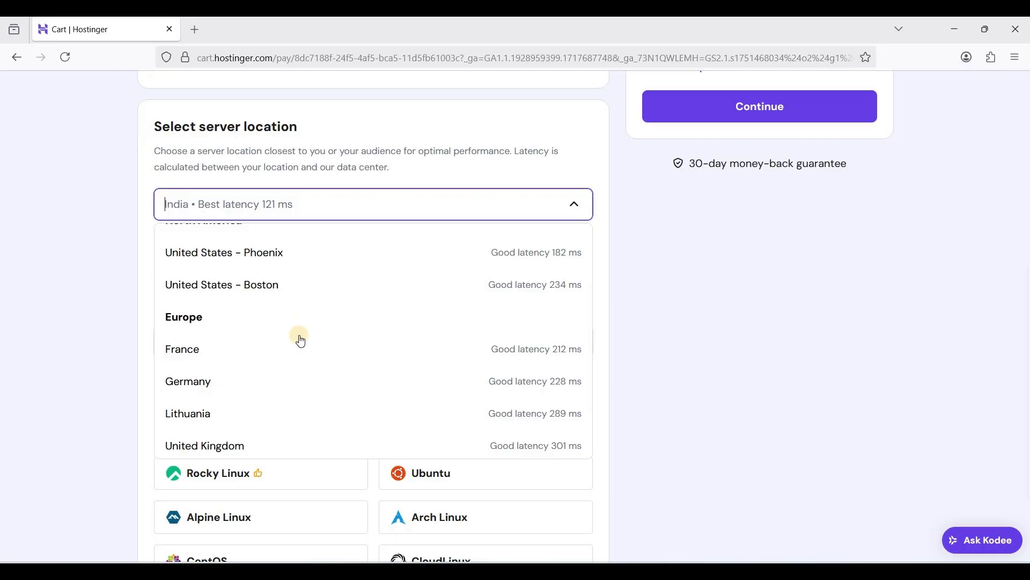
scroll(299, 339, "up", 3)
scroll(241, 348, "down", 3)
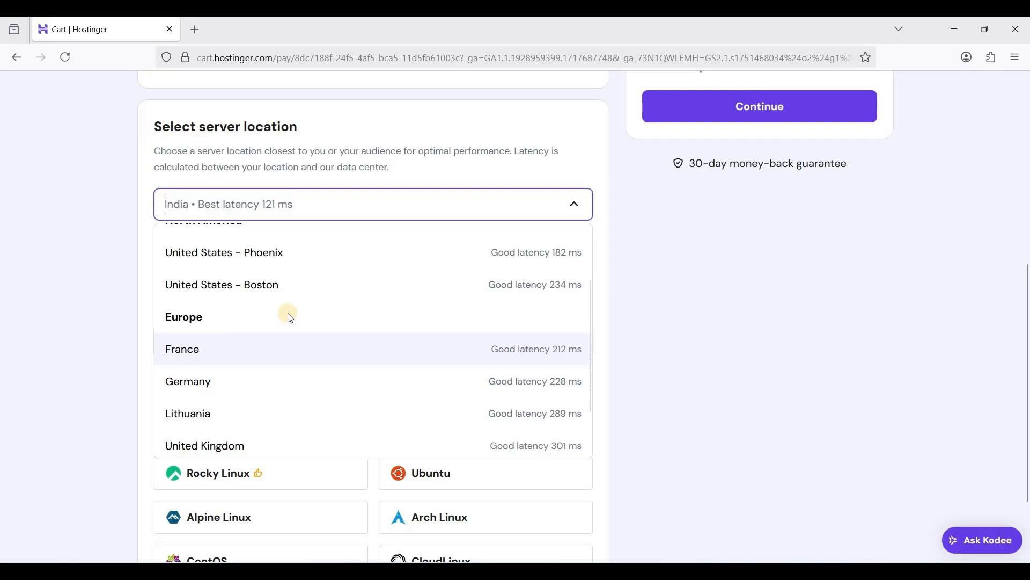
scroll(290, 318, "up", 3)
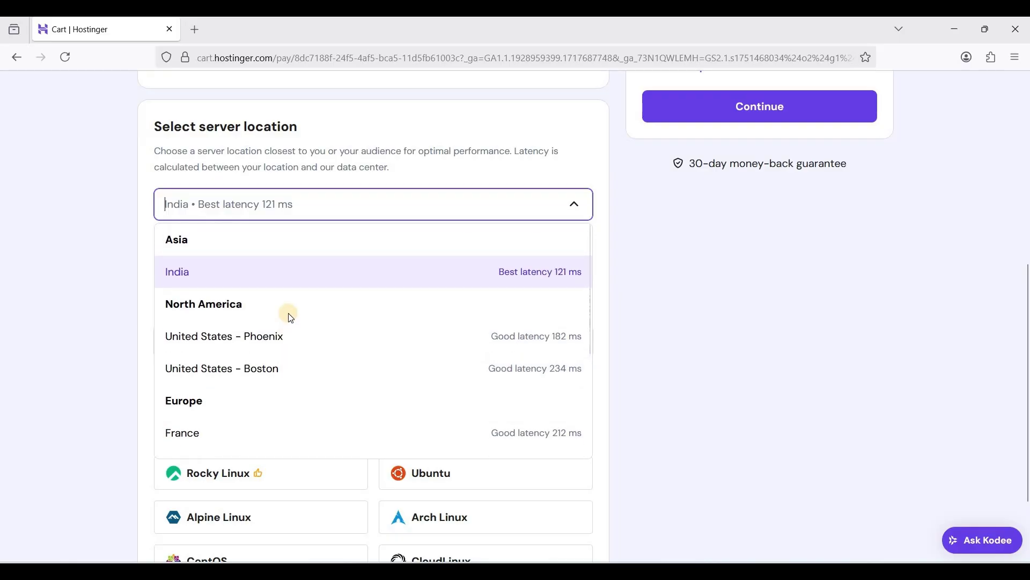
left_click(281, 358)
Expand the full OS list, try AlmaLinux and Ubuntu 24.04 LTS, then cancel the Ubuntu choice.
scroll(388, 324, "down", 2)
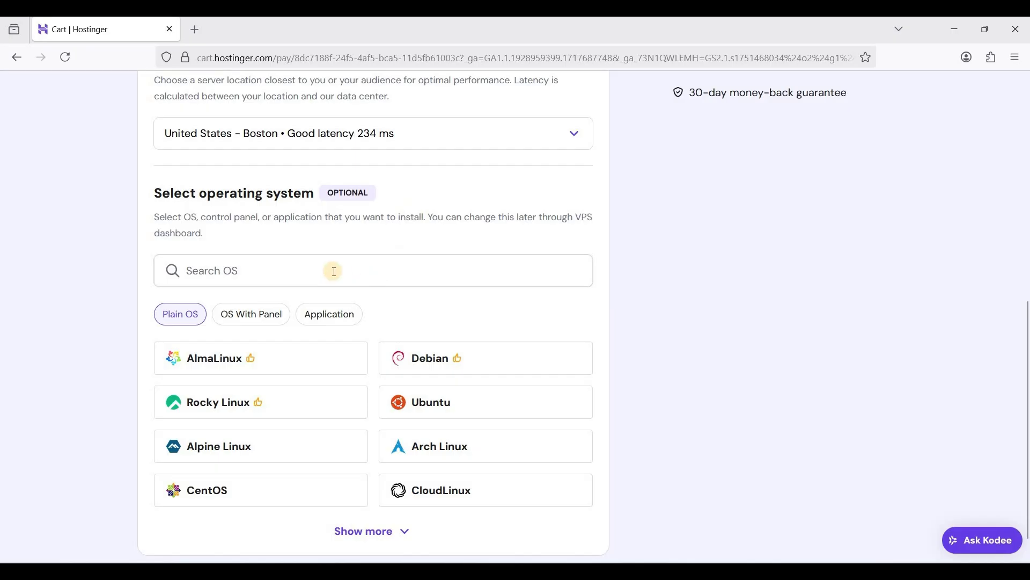
scroll(356, 368, "down", 1)
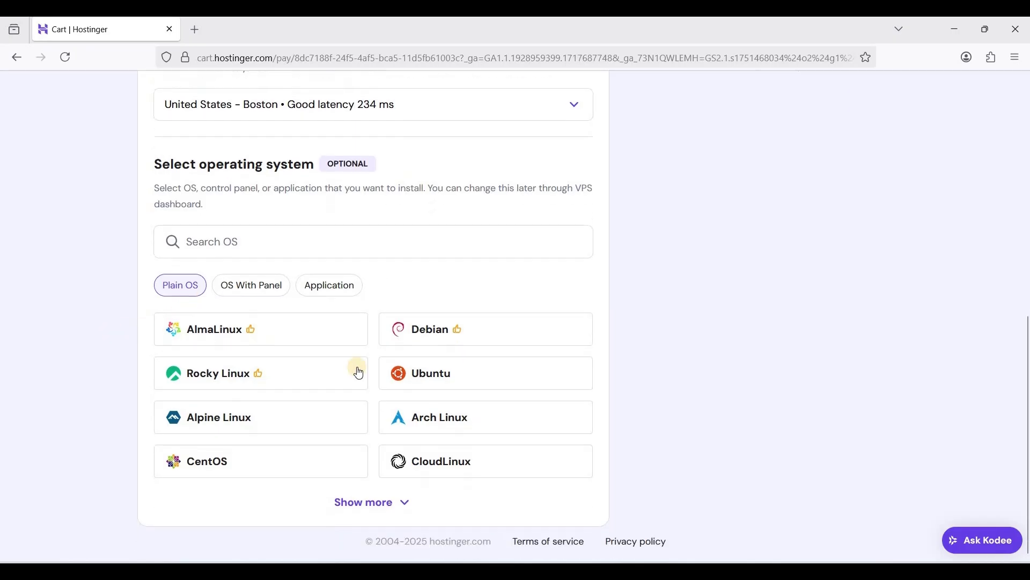
left_click(382, 504)
scroll(177, 364, "down", 2)
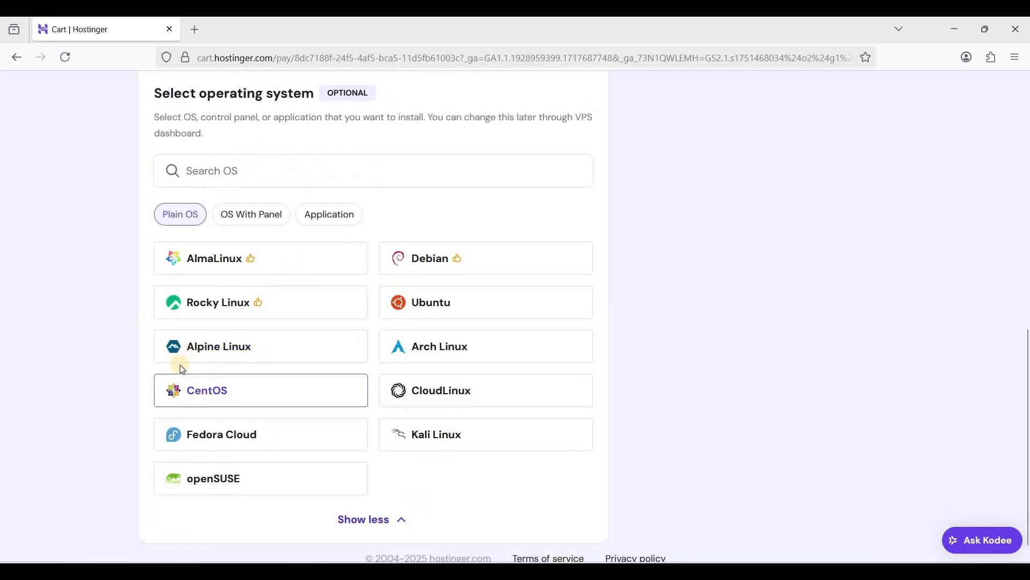
left_click(306, 264)
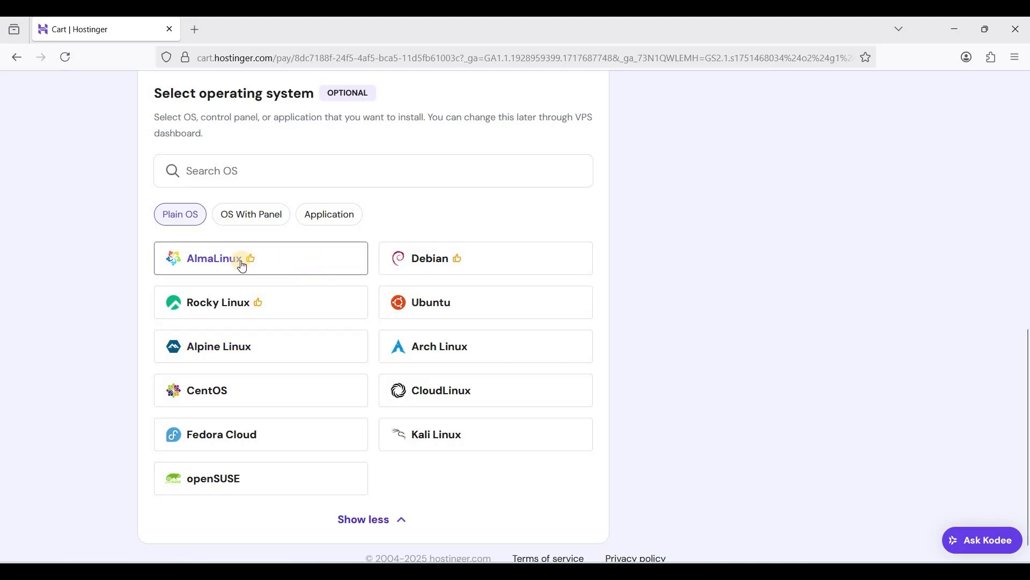
left_click(416, 260)
left_click(490, 267)
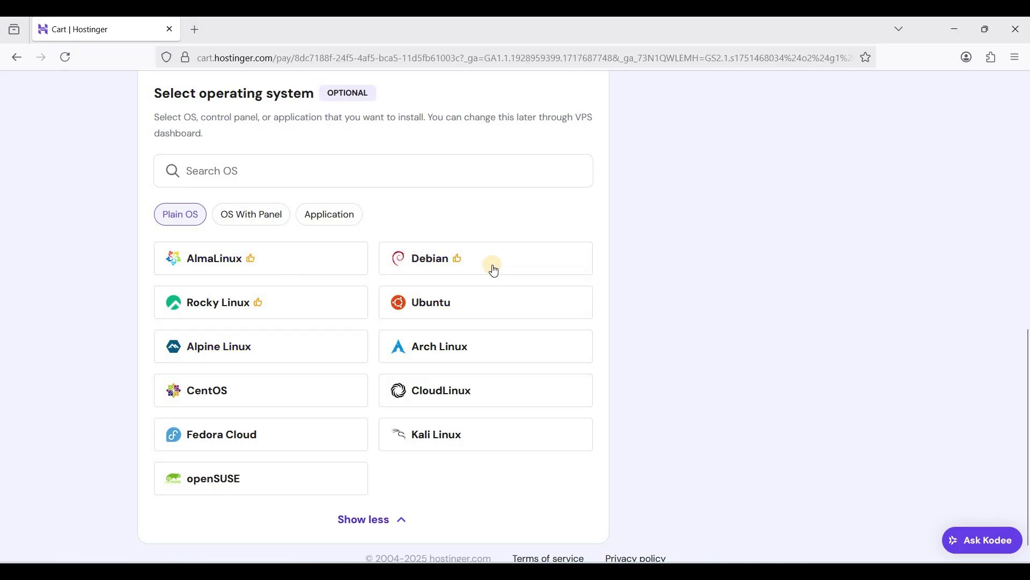
left_click(466, 305)
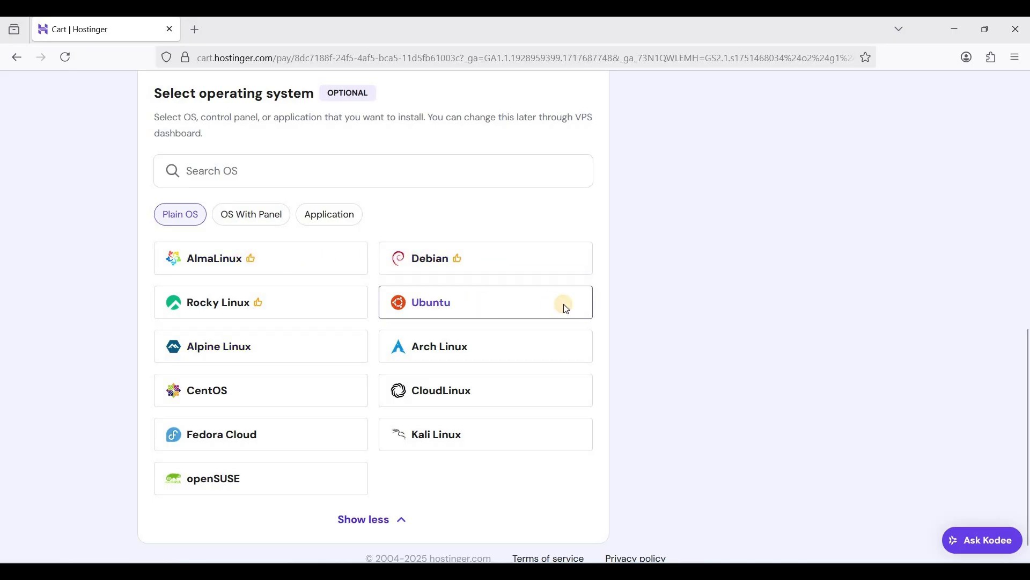
left_click(562, 304)
left_click(538, 359)
left_click(403, 430)
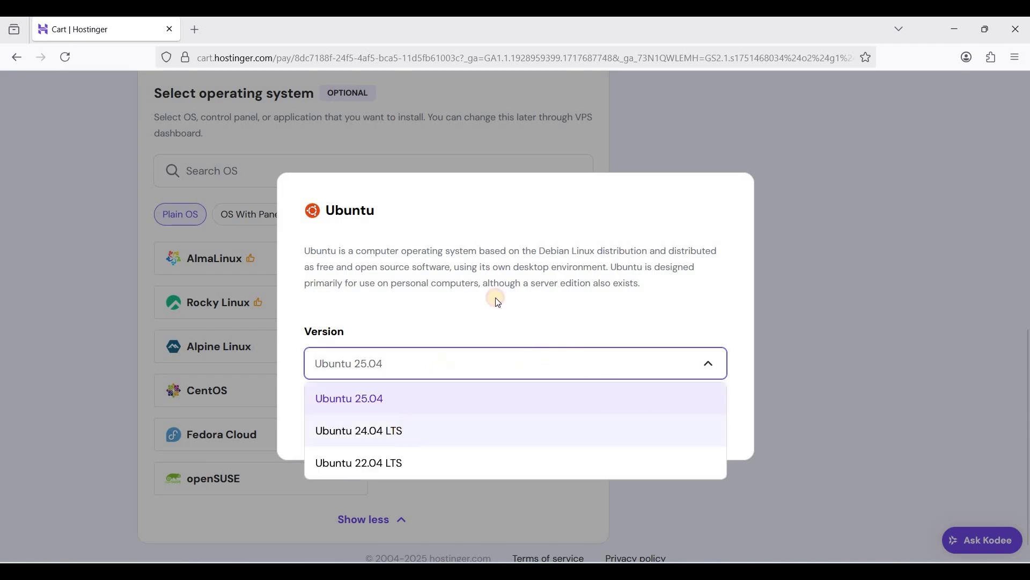
left_click(625, 425)
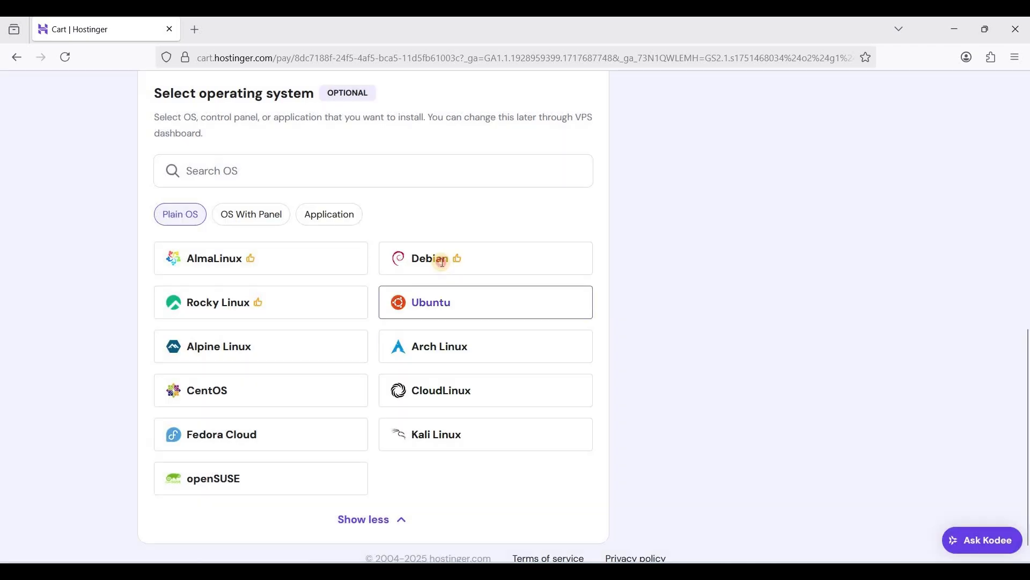
Select Debian and confirm Debian 12 as the server's operating system.
left_click(437, 259)
left_click(694, 464)
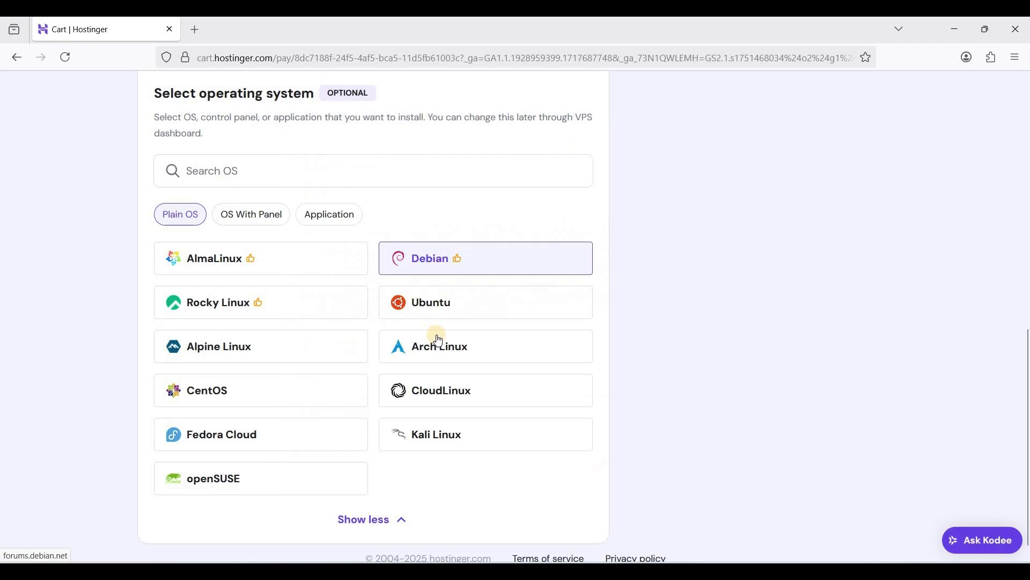
scroll(539, 286, "up", 3)
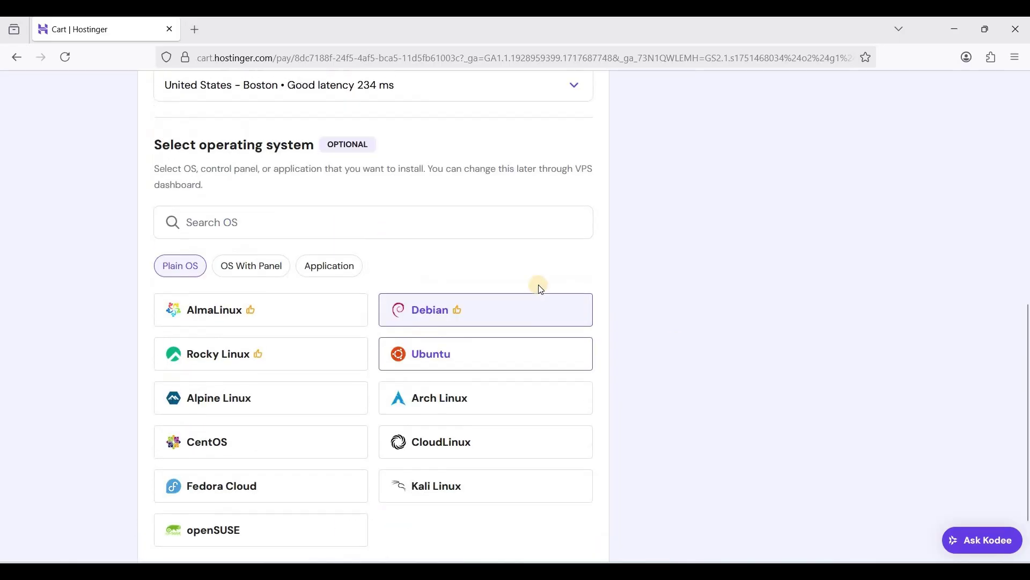
scroll(269, 264, "down", 2)
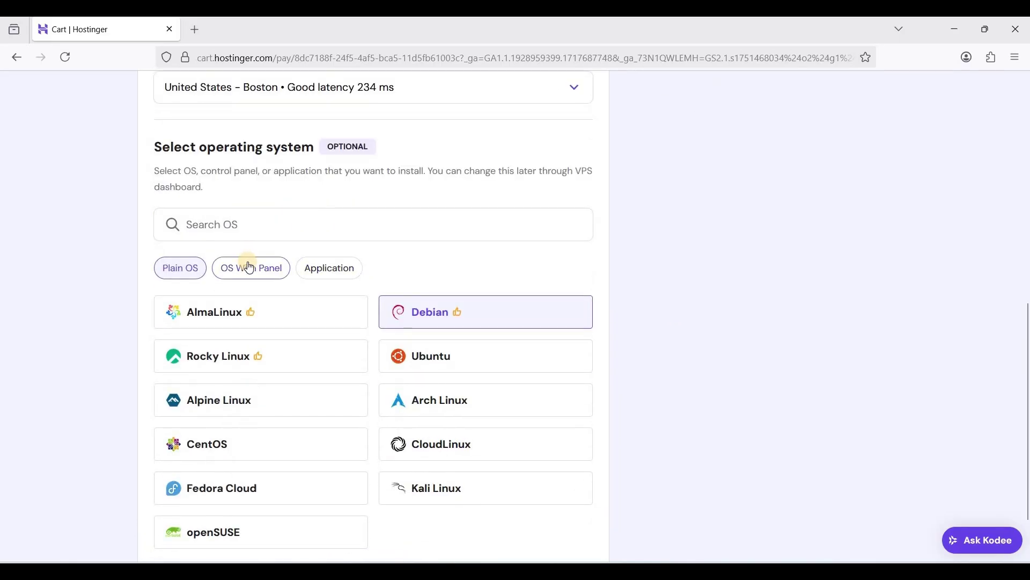
left_click(254, 267)
scroll(424, 272, "down", 3)
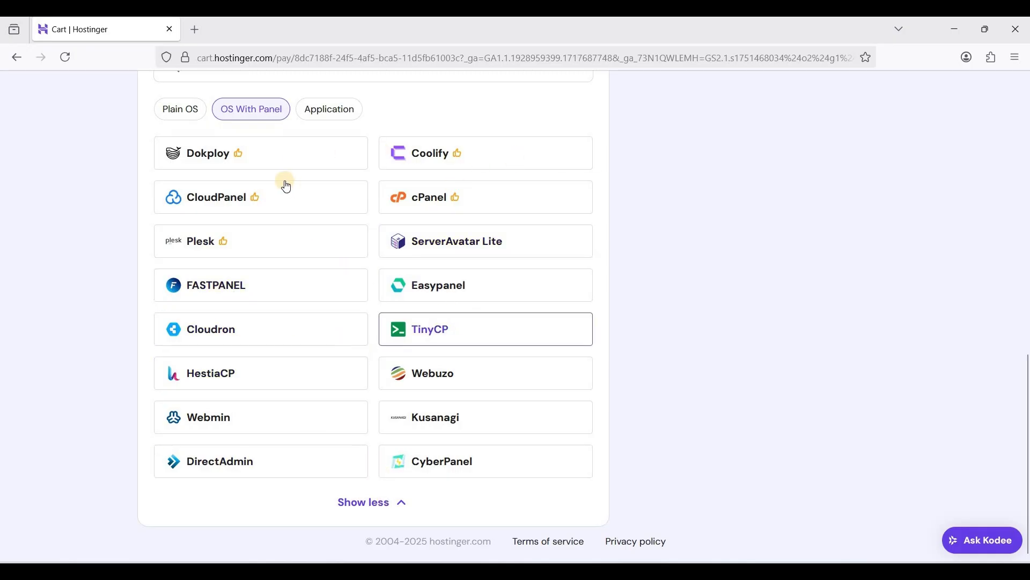
scroll(271, 196, "up", 1)
scroll(279, 287, "down", 1)
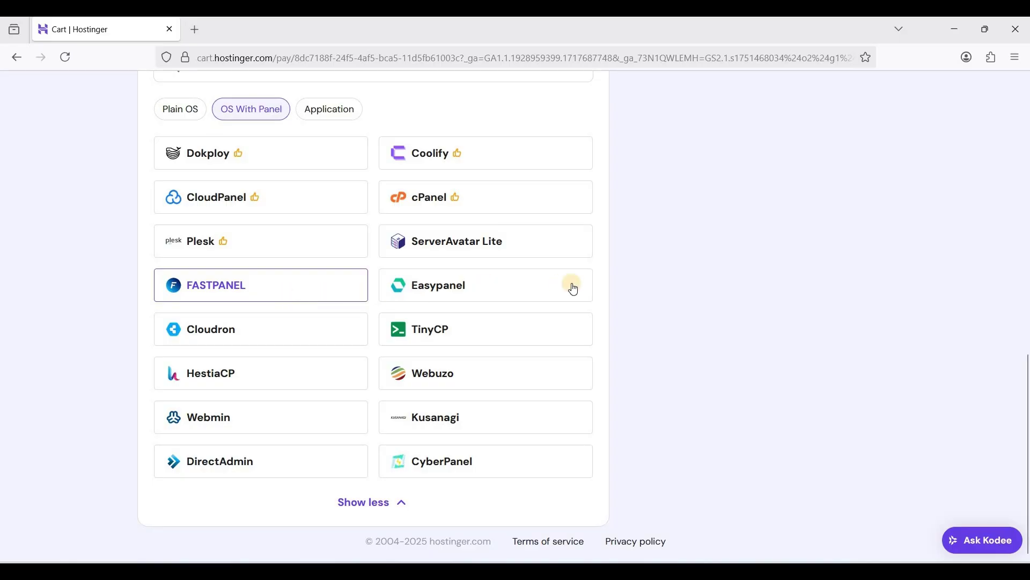
scroll(570, 285, "up", 1)
scroll(430, 269, "up", 3)
scroll(179, 328, "down", 1)
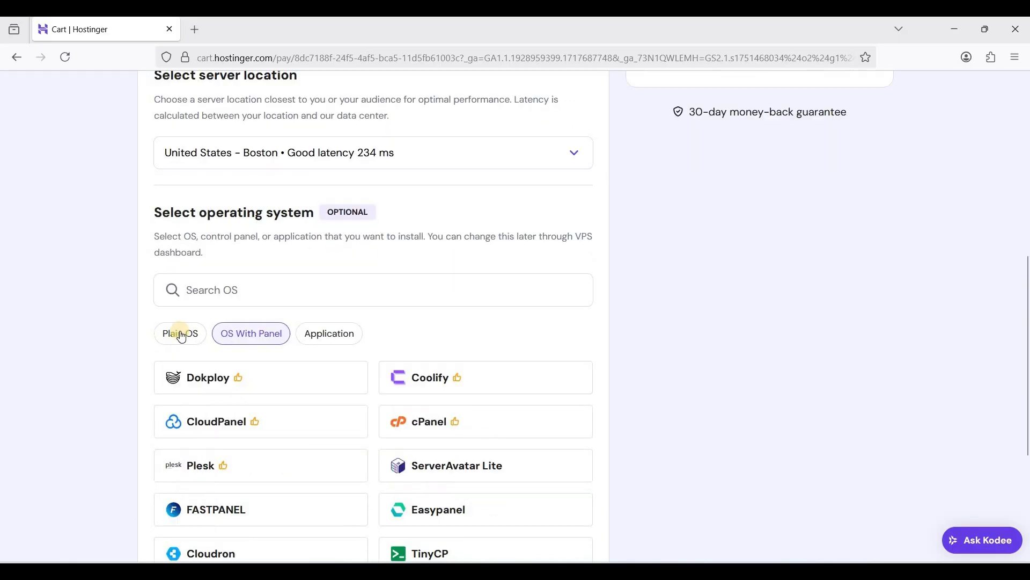
left_click(179, 331)
scroll(408, 292, "down", 1)
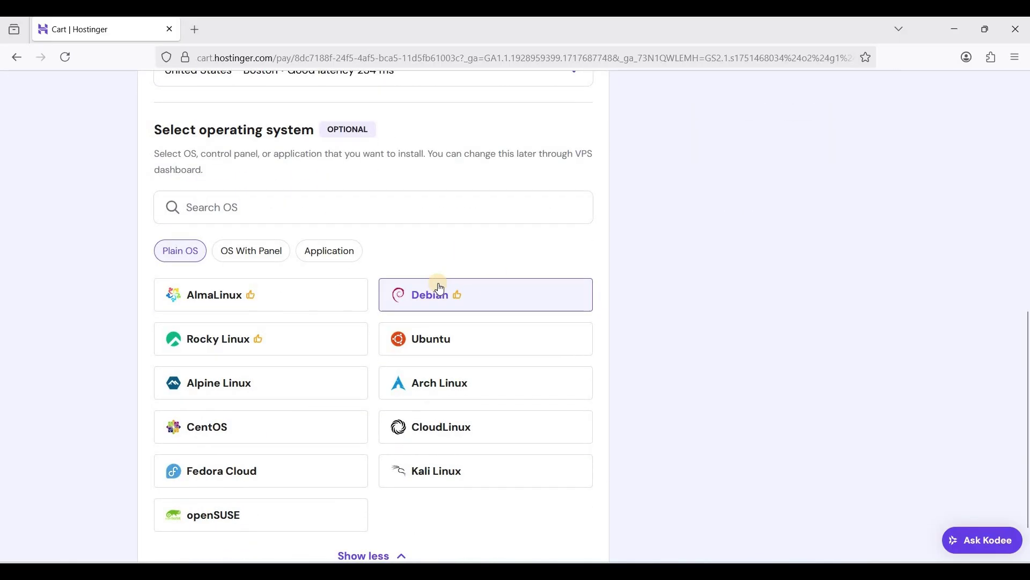
scroll(623, 273, "up", 4)
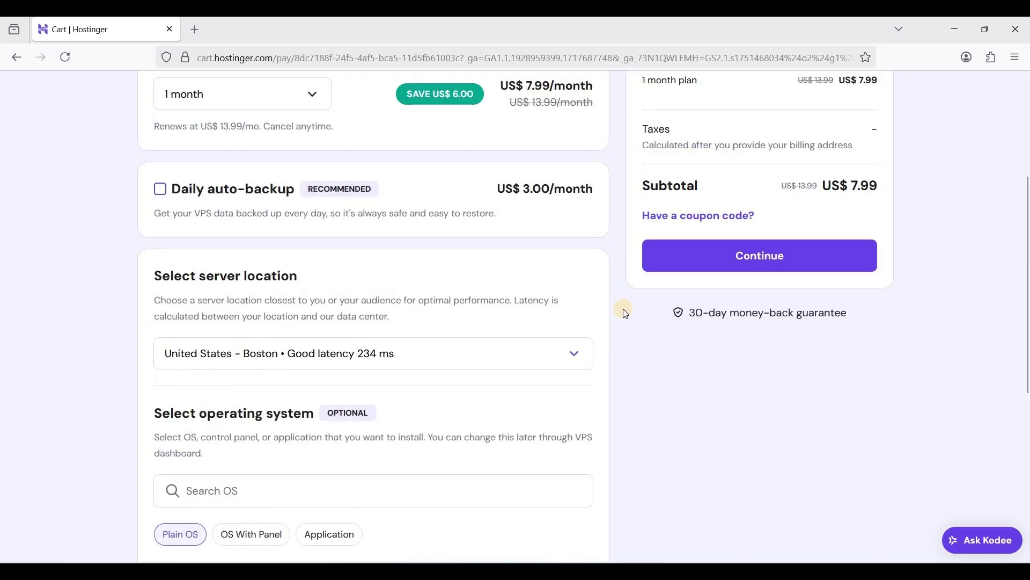
scroll(624, 311, "down", 2)
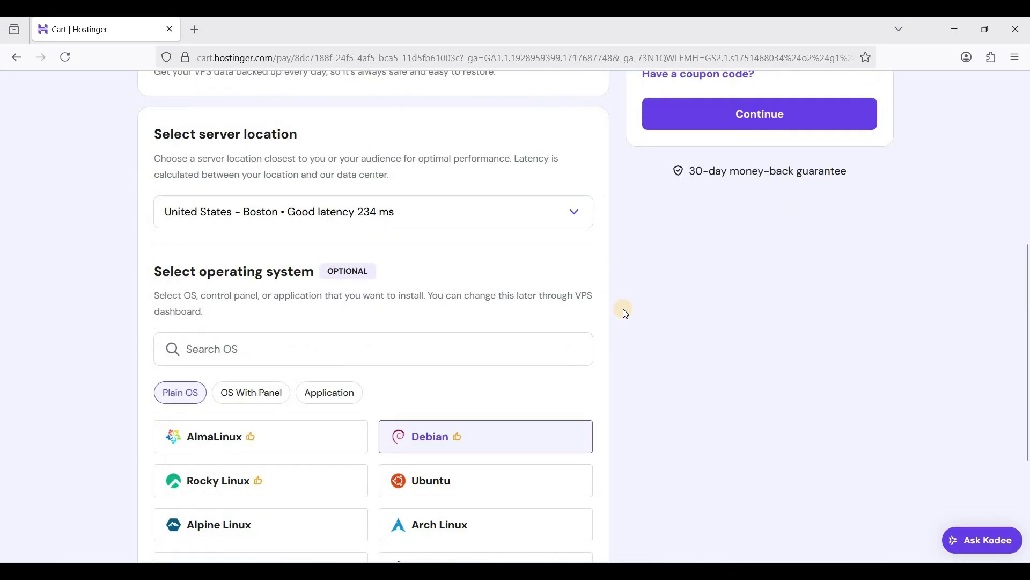
scroll(654, 313, "up", 3)
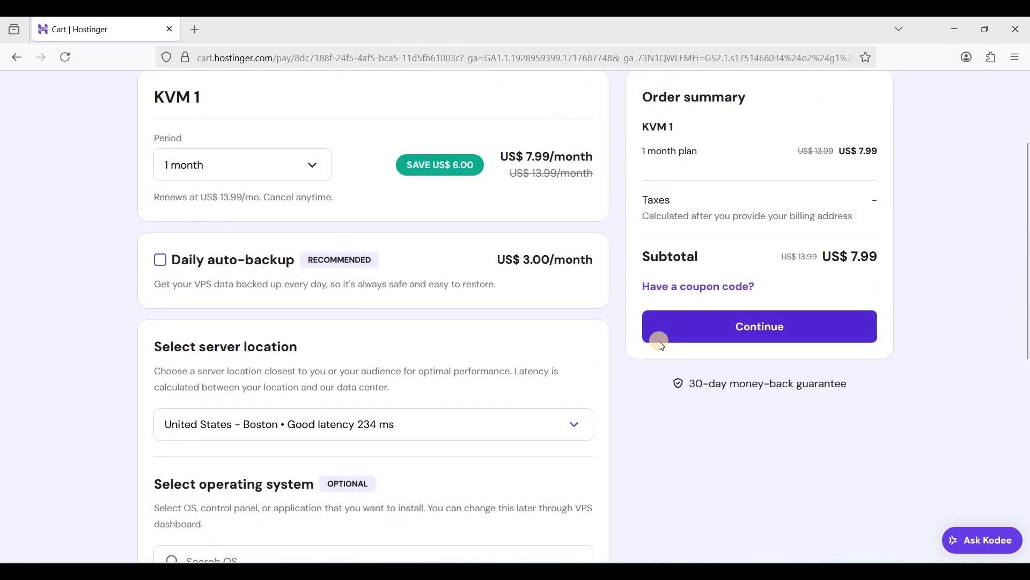
Continue from the order summary to checkout.
scroll(660, 344, "down", 4)
scroll(659, 343, "down", 2)
scroll(713, 337, "up", 7)
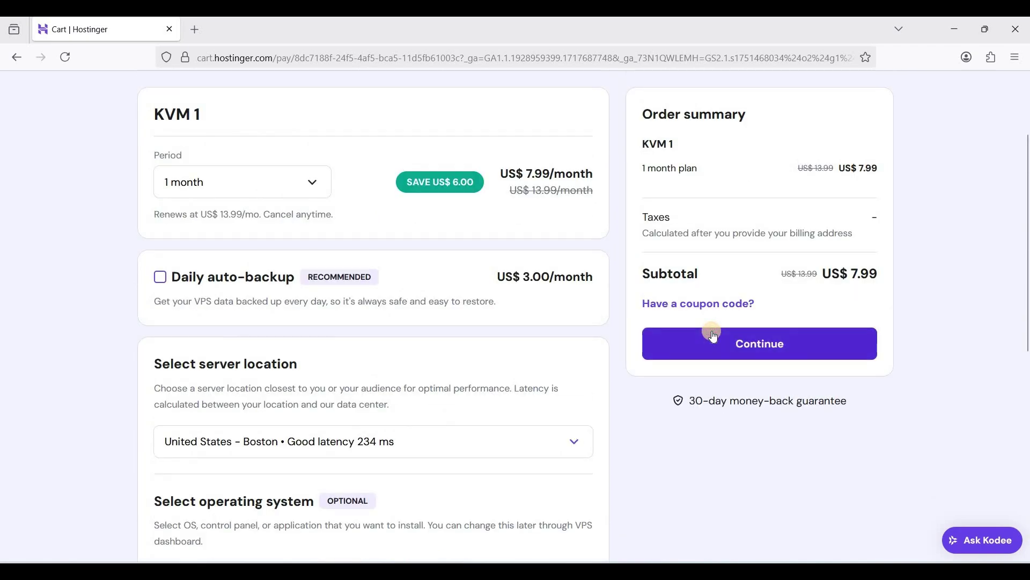
left_click(708, 336)
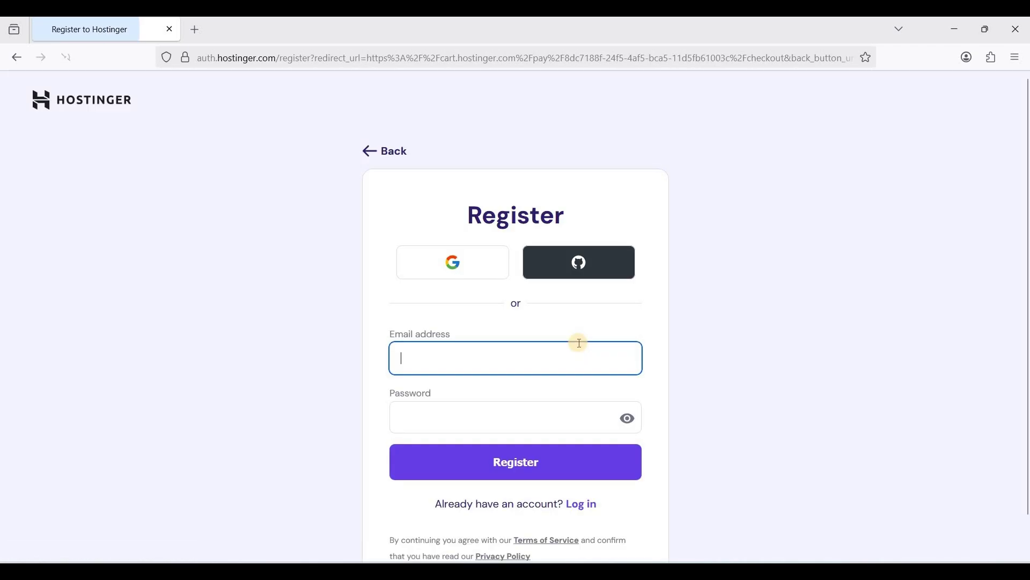
Register a new account with the entered e-mail and password, reaching the billing address form.
scroll(650, 309, "down", 1)
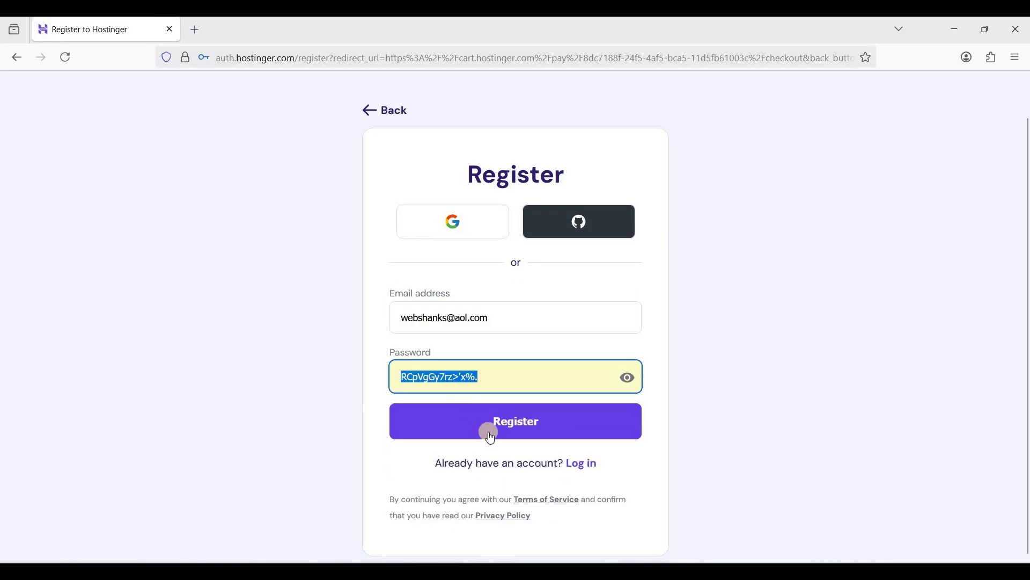
left_click(489, 428)
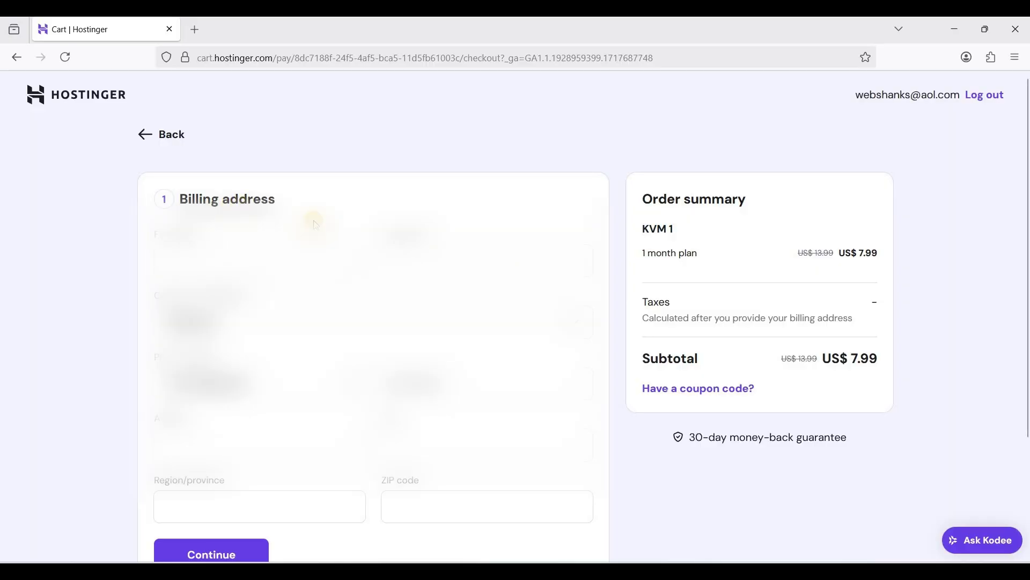
scroll(316, 225, "down", 3)
scroll(414, 357, "up", 3)
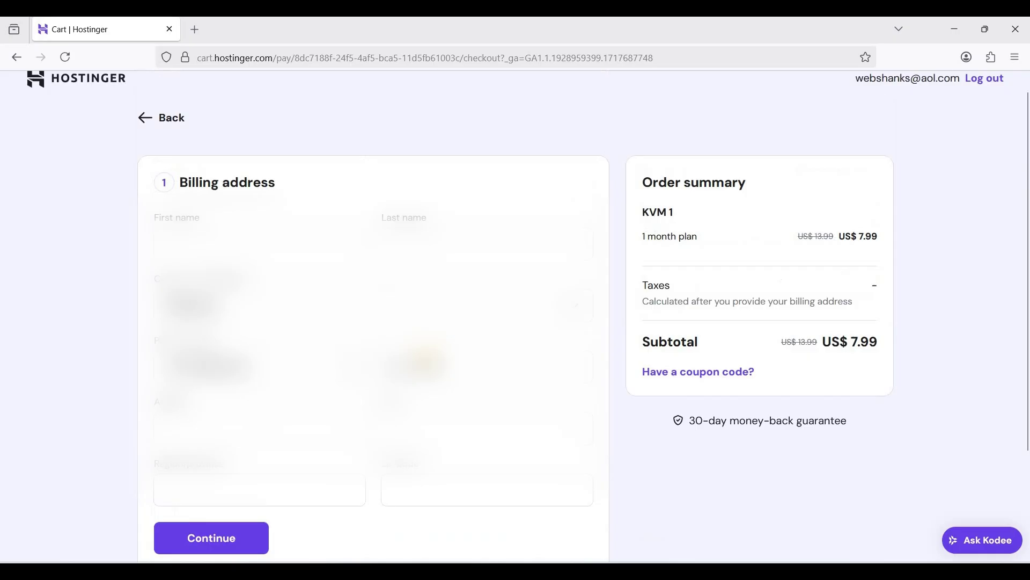
scroll(288, 425, "down", 3)
scroll(397, 332, "up", 3)
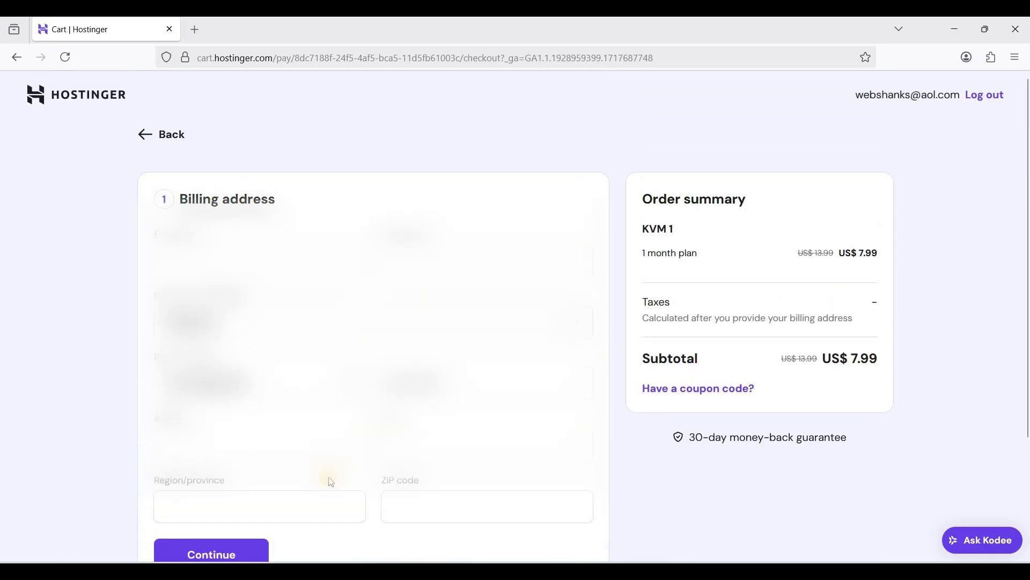
scroll(331, 481, "down", 2)
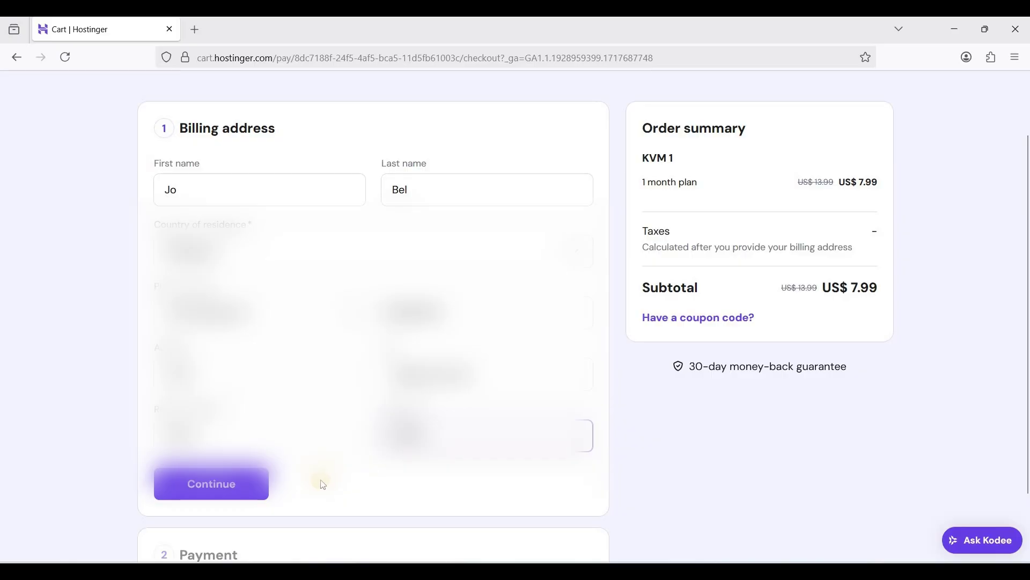
Submit the billing address and review the PayPal and Coingate payment options.
left_click(248, 489)
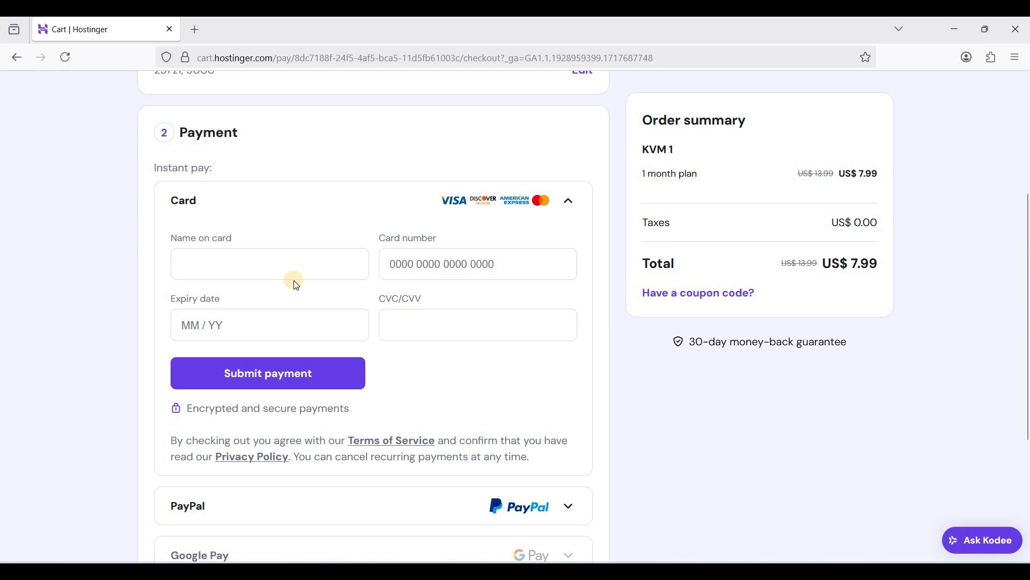
scroll(297, 286, "down", 4)
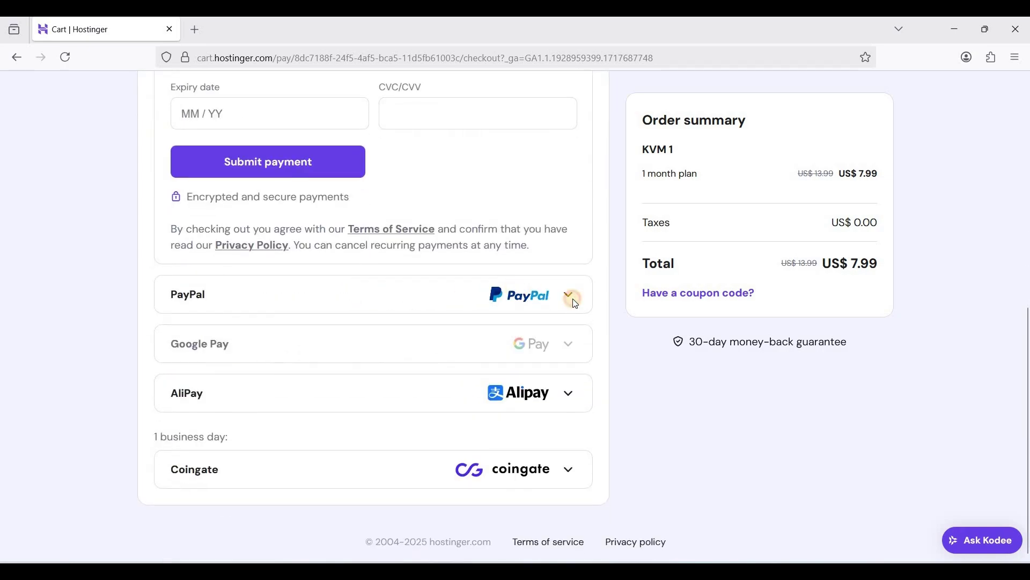
left_click(573, 299)
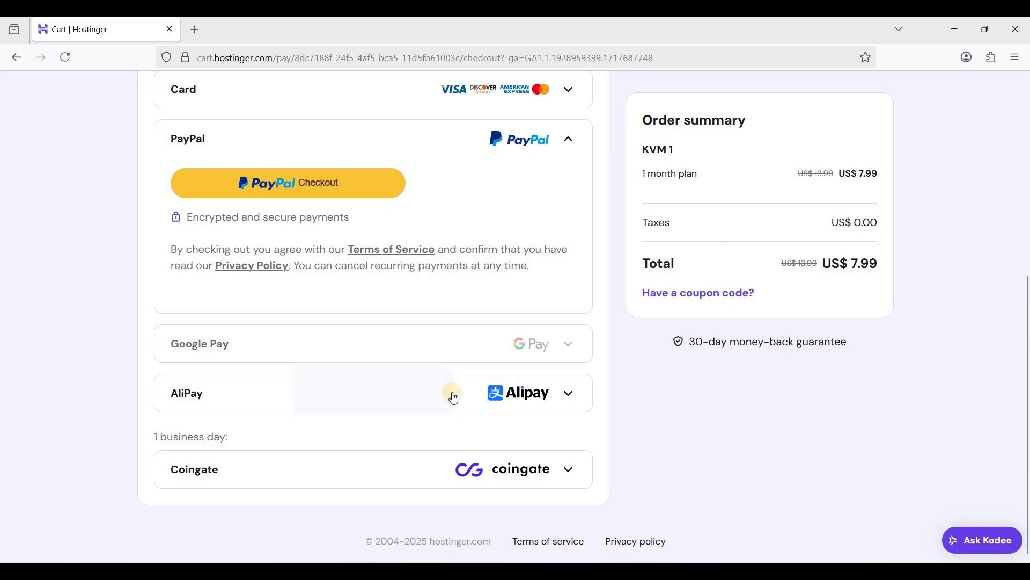
left_click(571, 469)
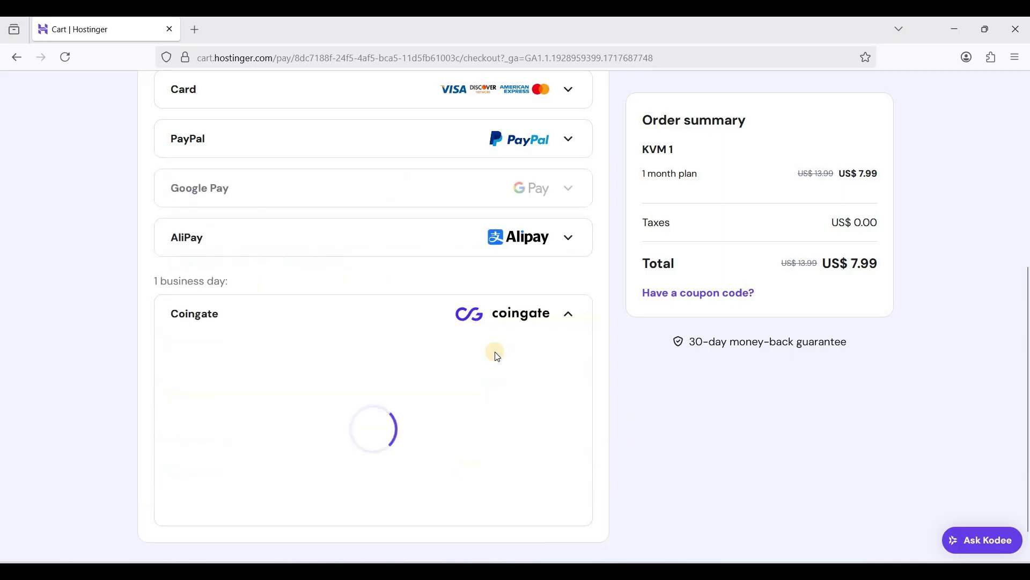
scroll(491, 354, "down", 2)
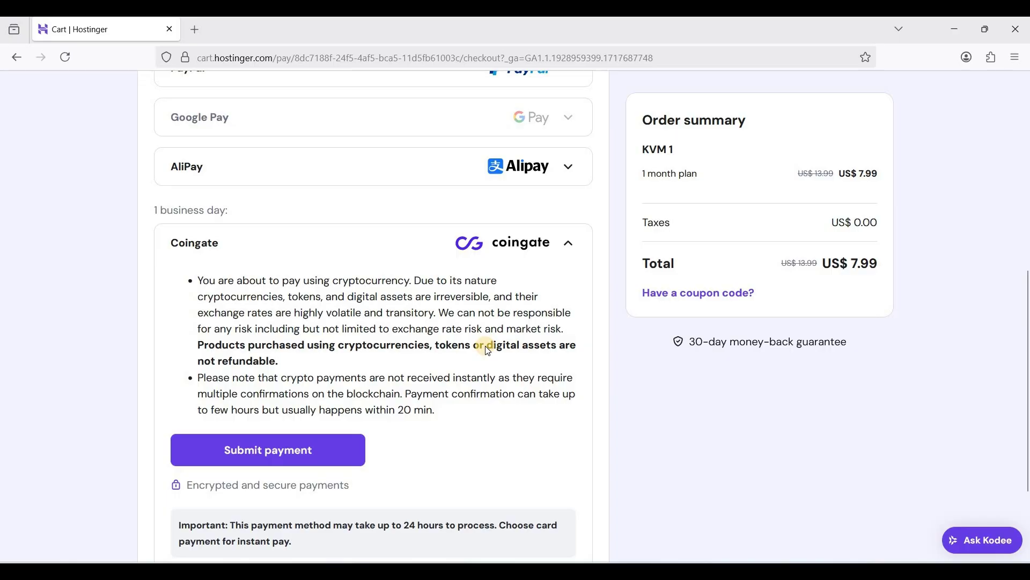
scroll(468, 351, "up", 1)
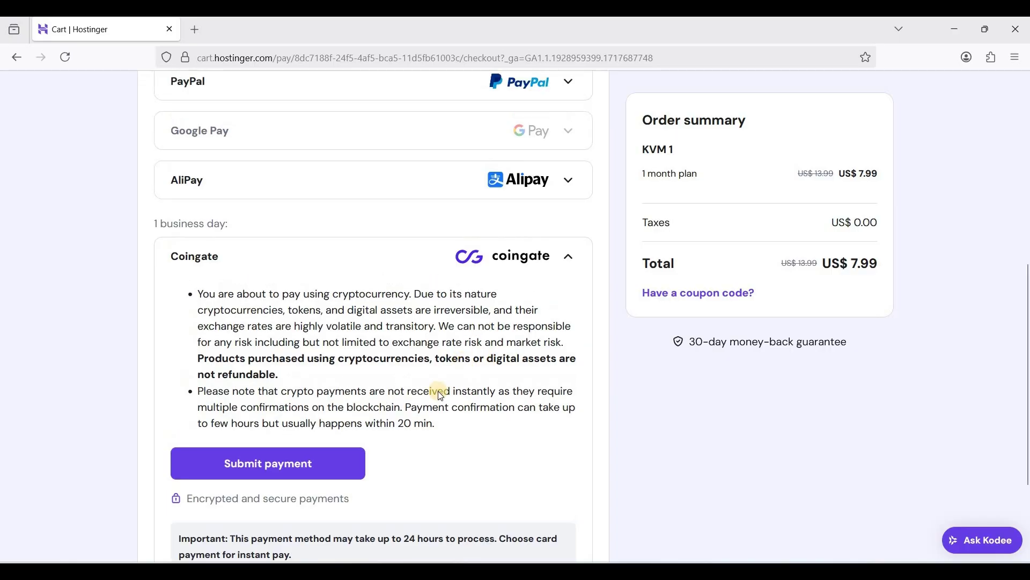
scroll(471, 408, "down", 2)
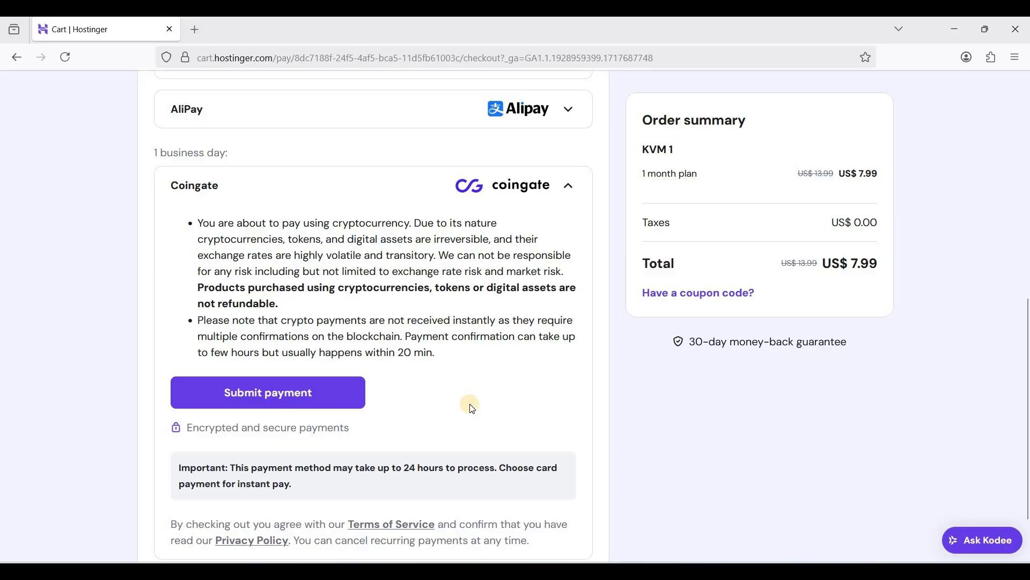
Collapse Coingate, expand PayPal and start the PayPal checkout.
left_click(556, 198)
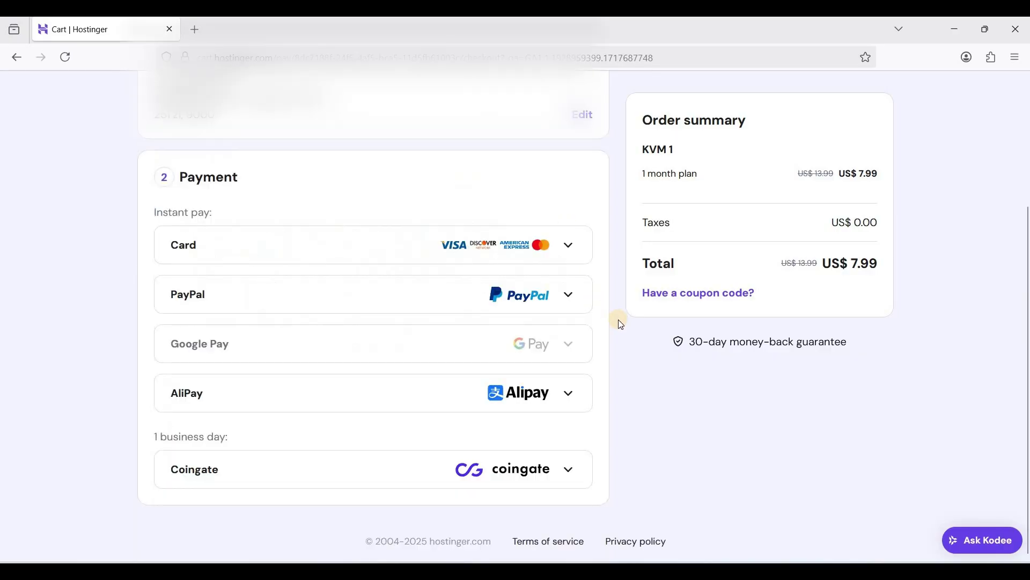
left_click(563, 296)
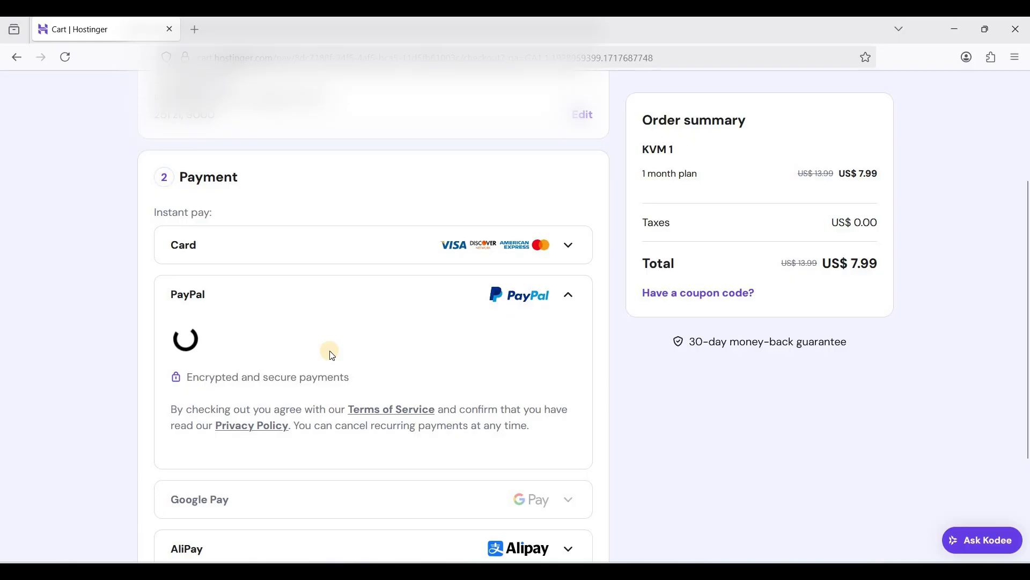
scroll(322, 343, "down", 2)
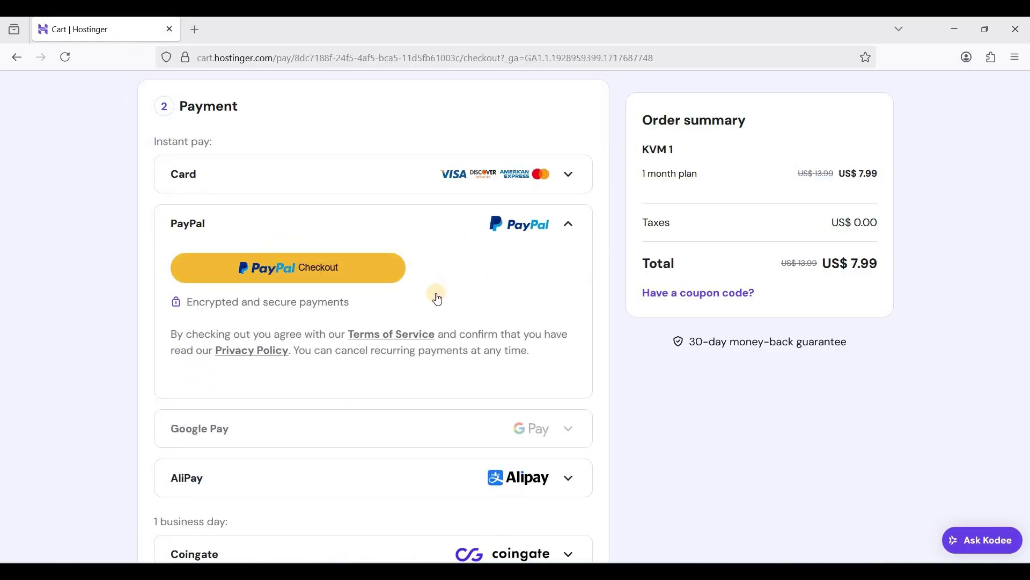
left_click(311, 258)
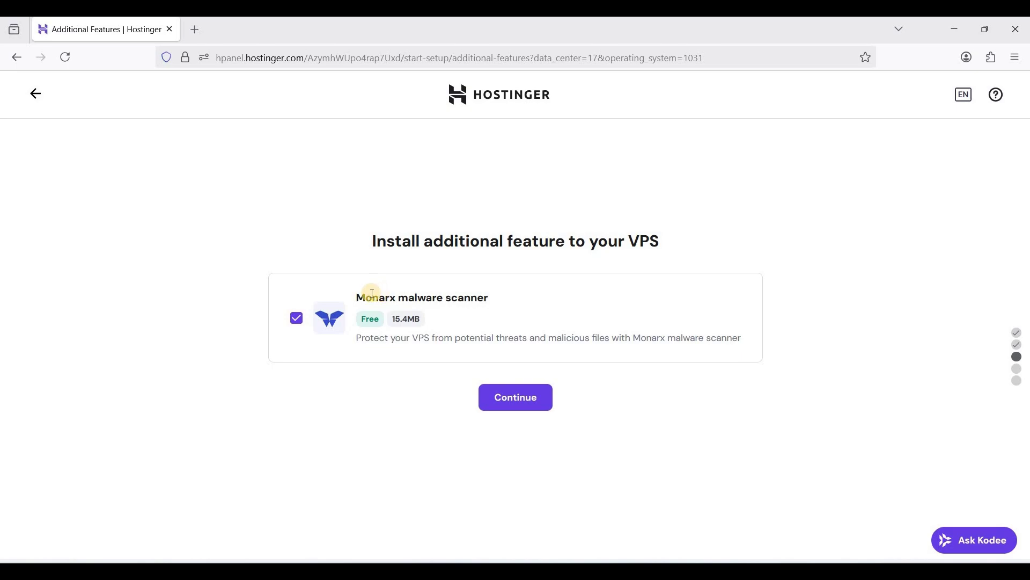
Leave the free Monarx malware scanner ticked and continue to the credentials step.
left_click_drag(358, 294, 443, 297)
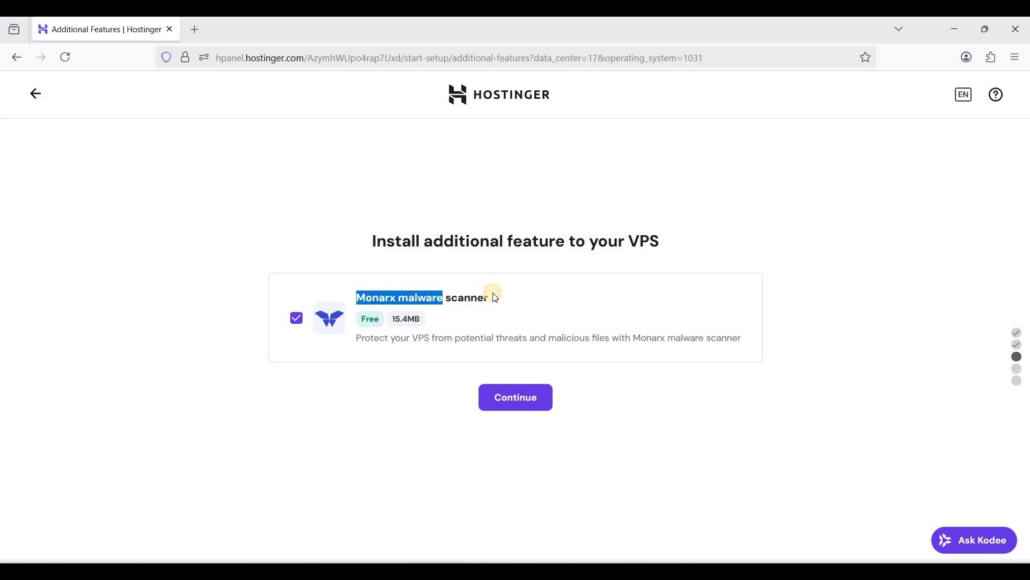
left_click(490, 295)
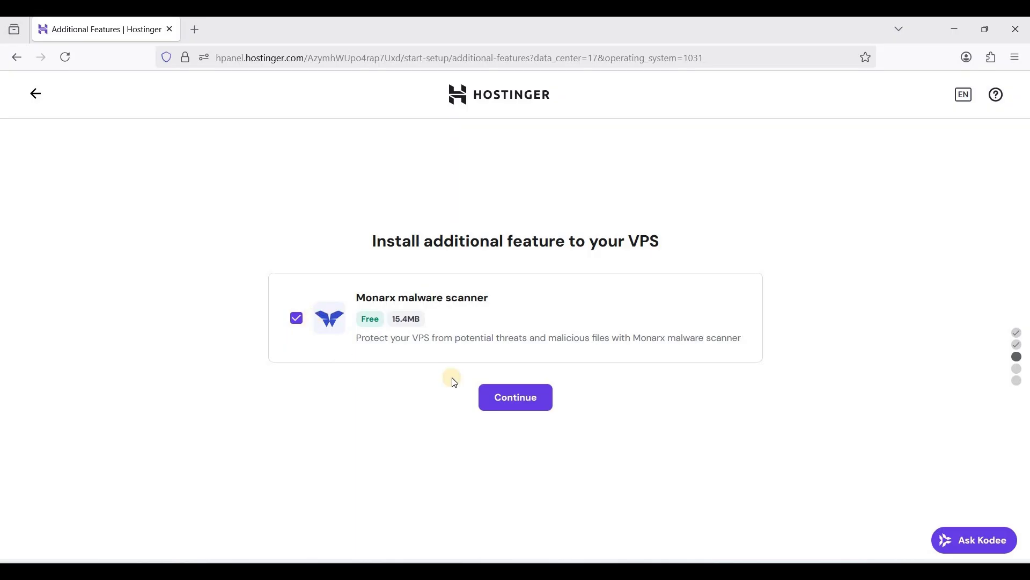
left_click(300, 321)
left_click(299, 321)
left_click(508, 398)
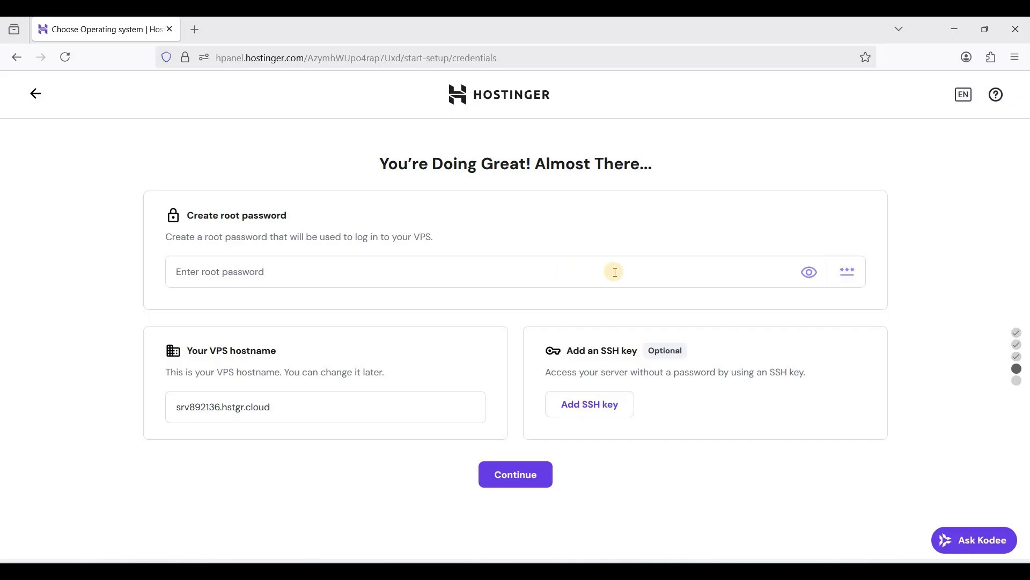
Paste a 16-character root password that meets every listed requirement.
left_click(368, 275)
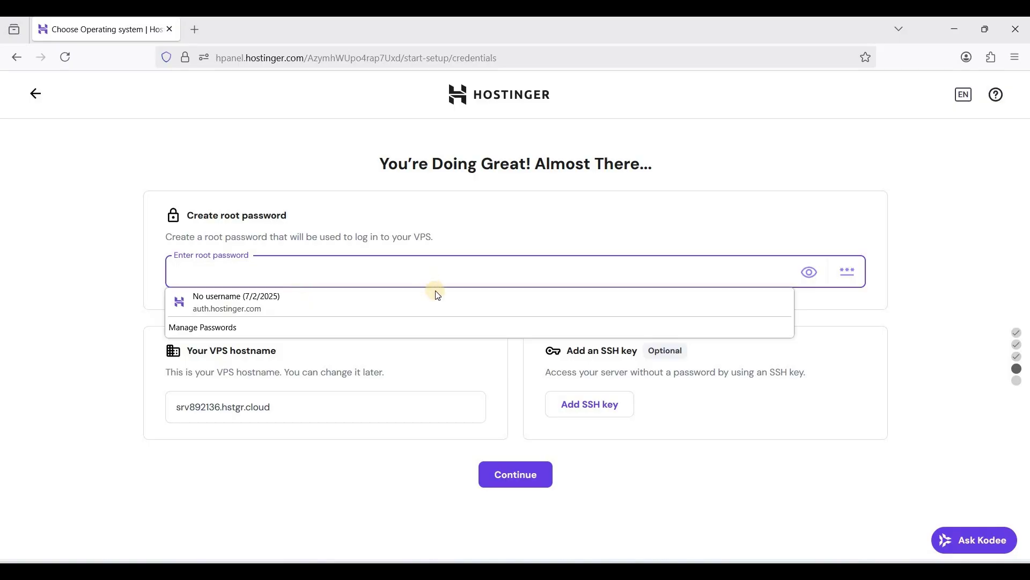
key("ctrl+v")
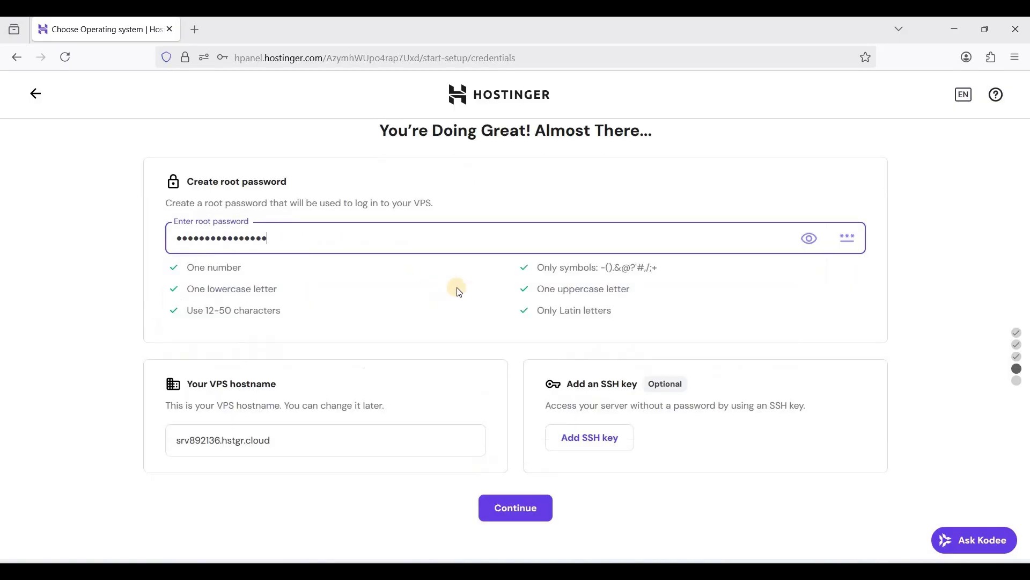
left_click(325, 440)
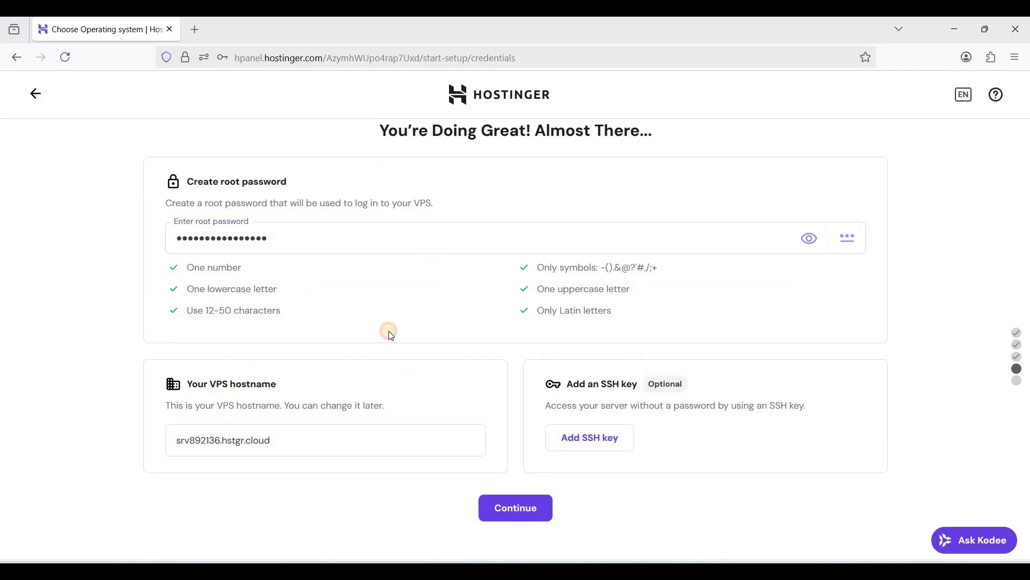
left_click(268, 444)
Submit the root password and hostname, decline Firefox's password saving, and finish the VPS setup.
left_click(519, 511)
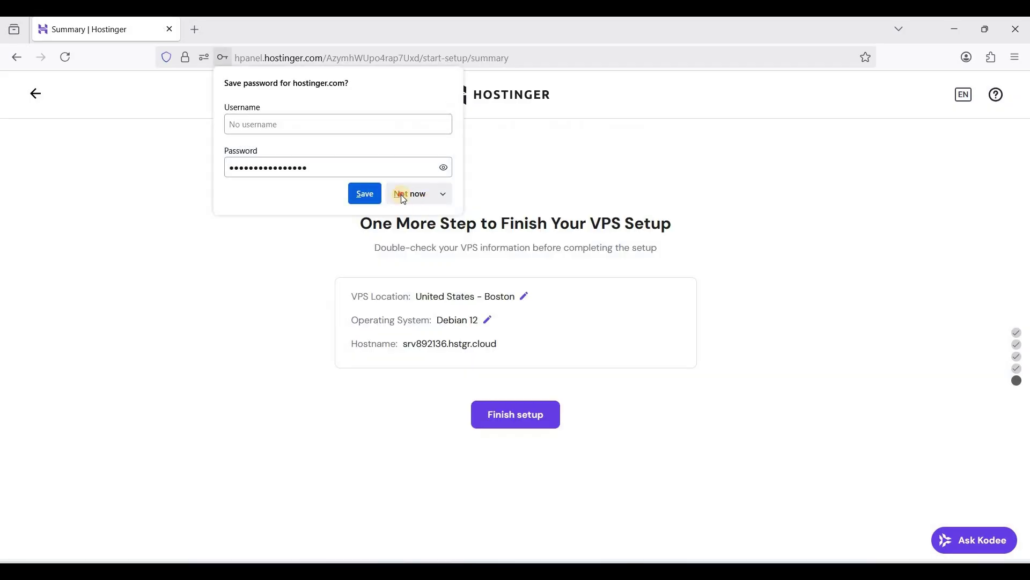
left_click(403, 195)
left_click(514, 423)
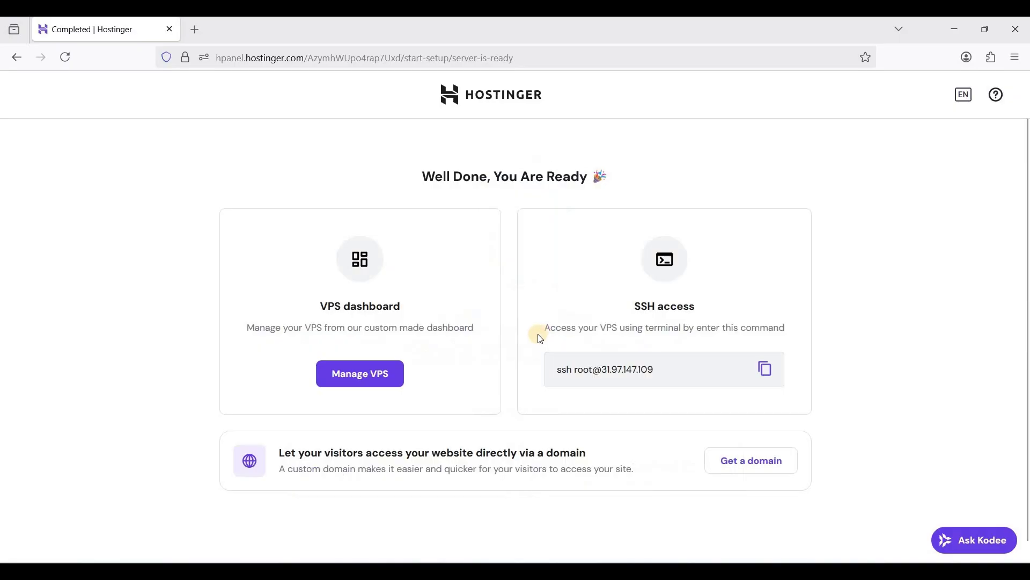
Open Manage VPS and skip the needs survey to view the running Debian 12 server.
left_click(374, 378)
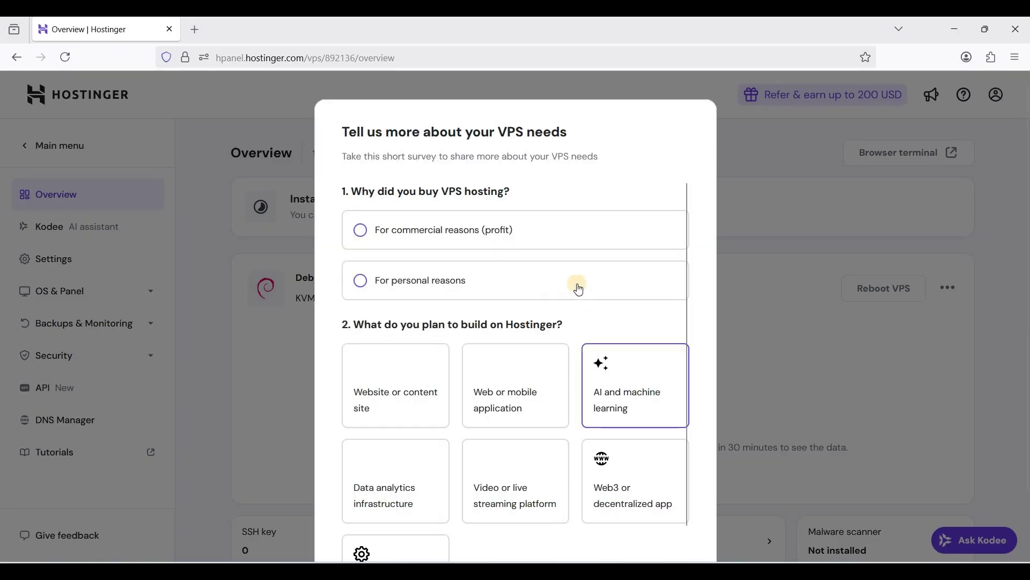
scroll(537, 290, "down", 1)
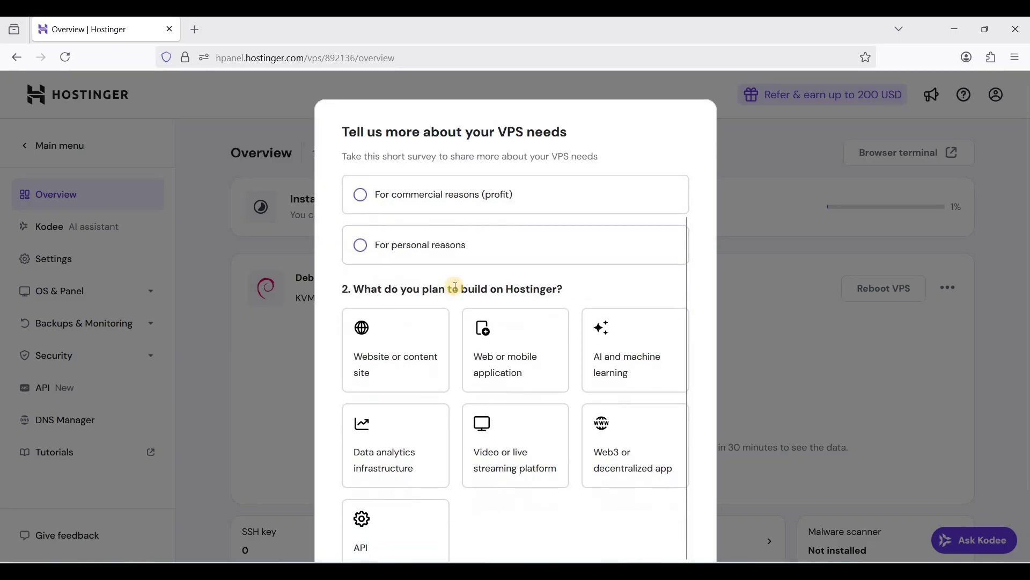
scroll(590, 258, "up", 1)
scroll(585, 386, "down", 1)
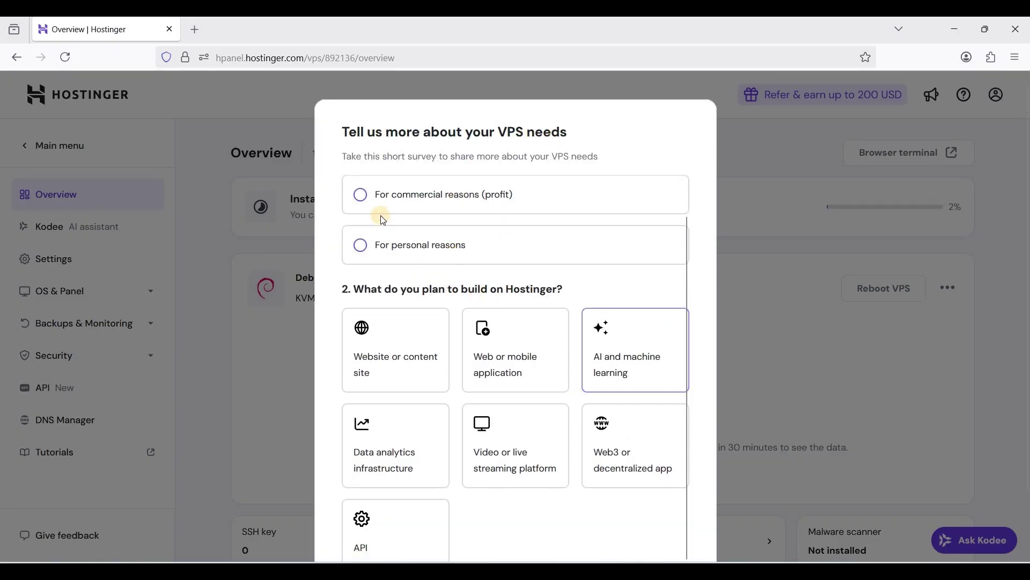
scroll(590, 494, "down", 3)
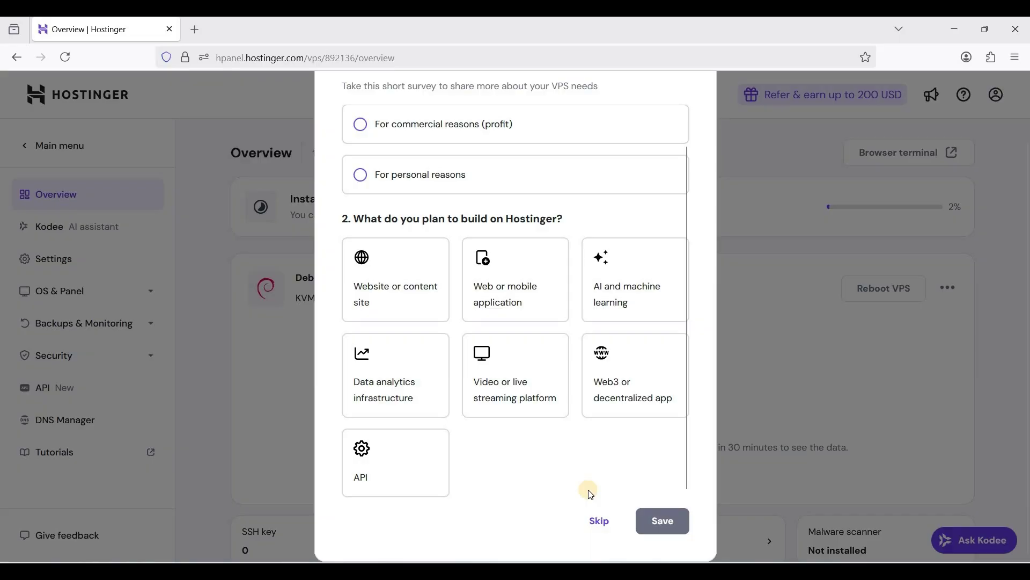
left_click(606, 521)
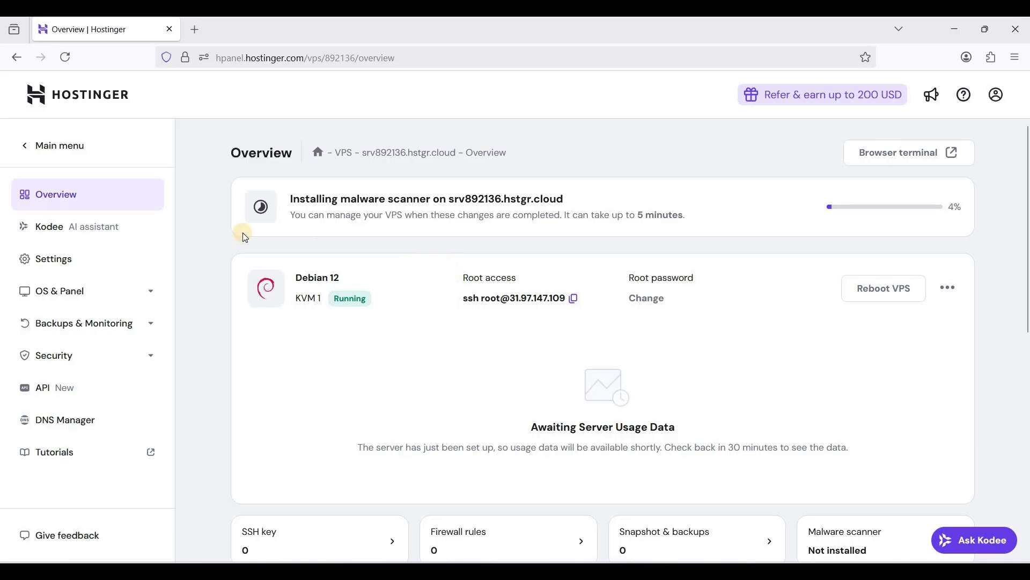
Open the VPS settings page and start a new root password, dismissing the saved-password suggestions.
scroll(421, 252, "down", 2)
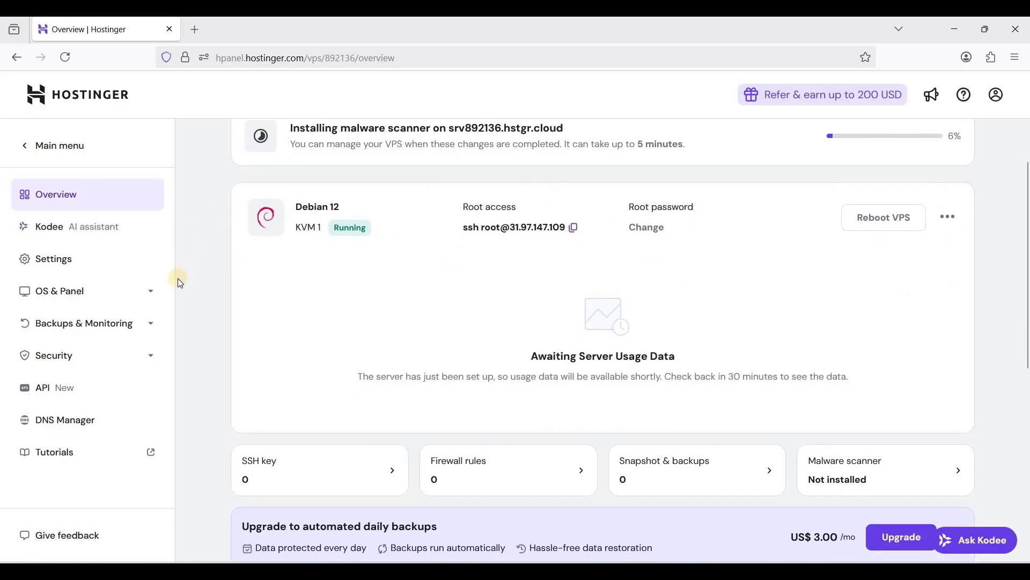
left_click(157, 290)
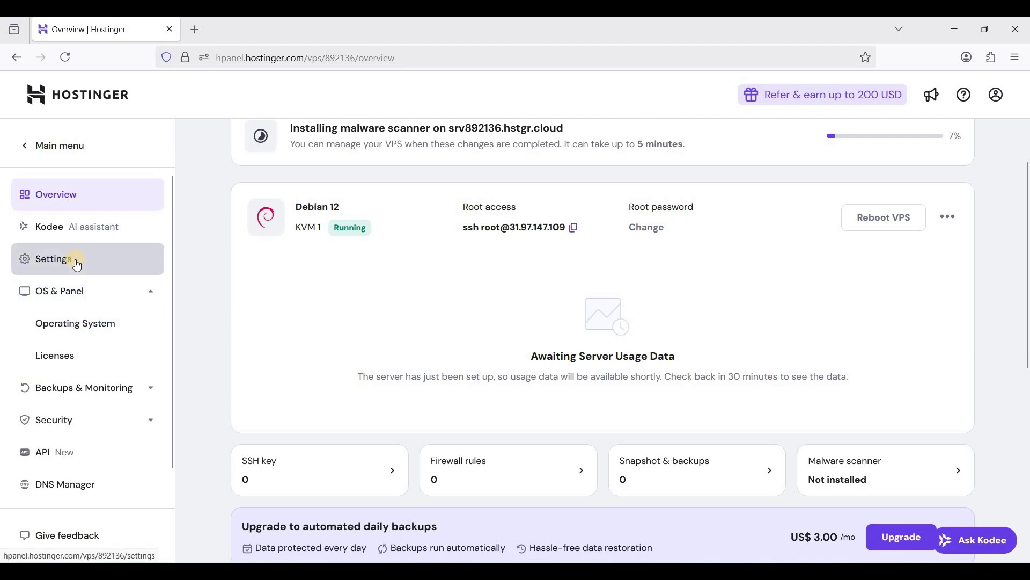
left_click(107, 260)
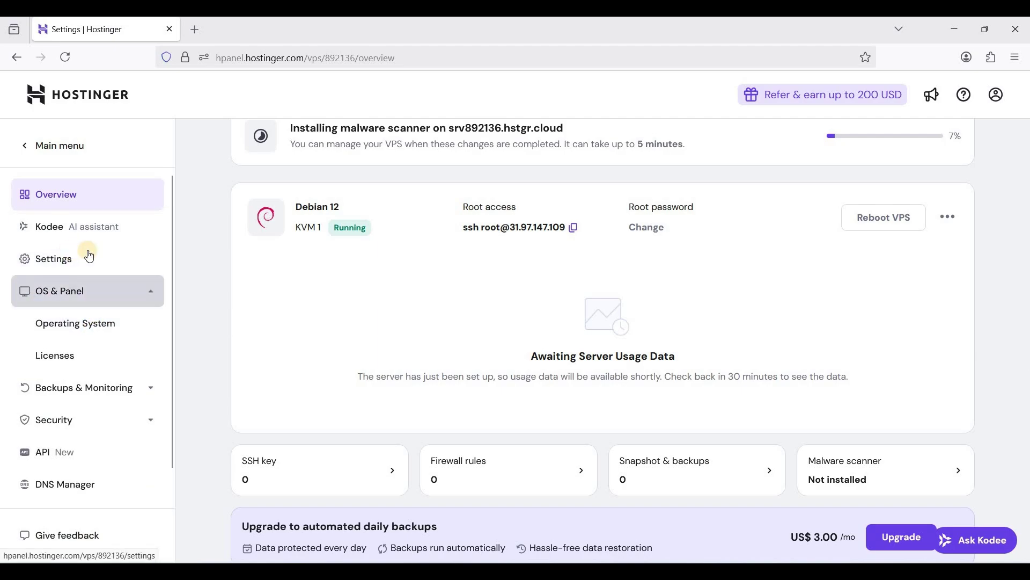
scroll(385, 221, "down", 1)
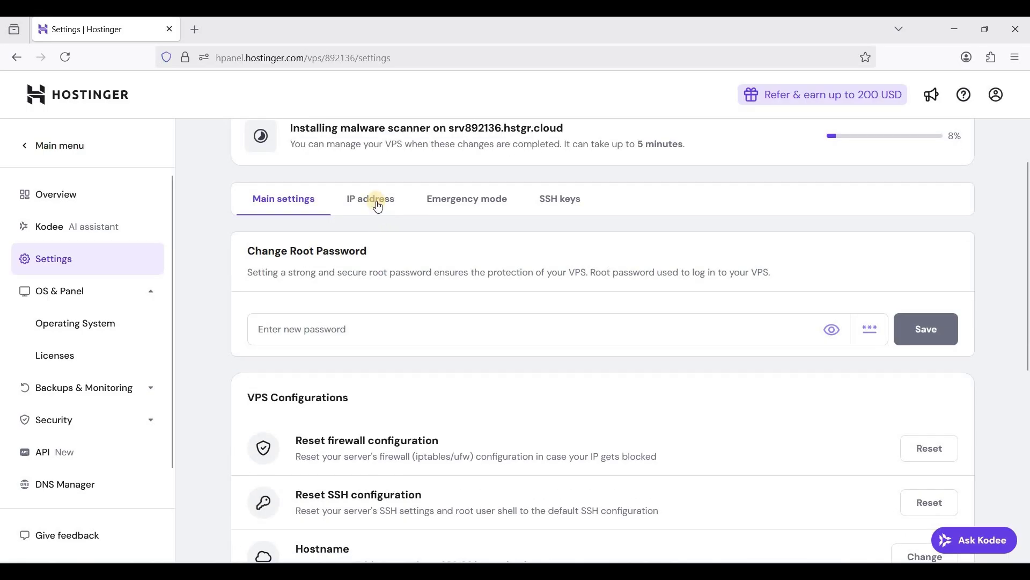
left_click(341, 322)
left_click(207, 256)
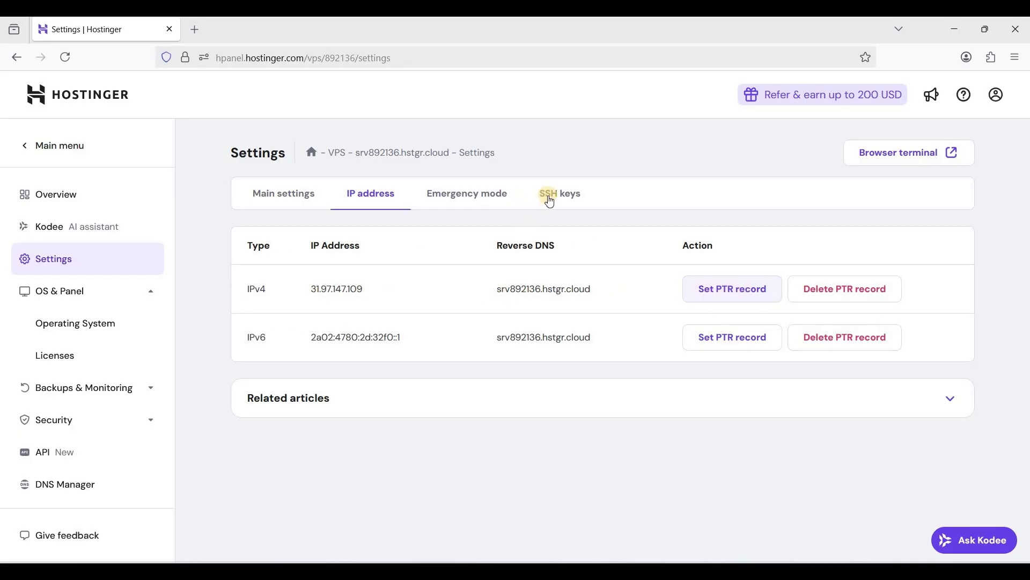
Expand Backups & Monitoring and go to the Snapshots & Backups page.
scroll(543, 382, "down", 2)
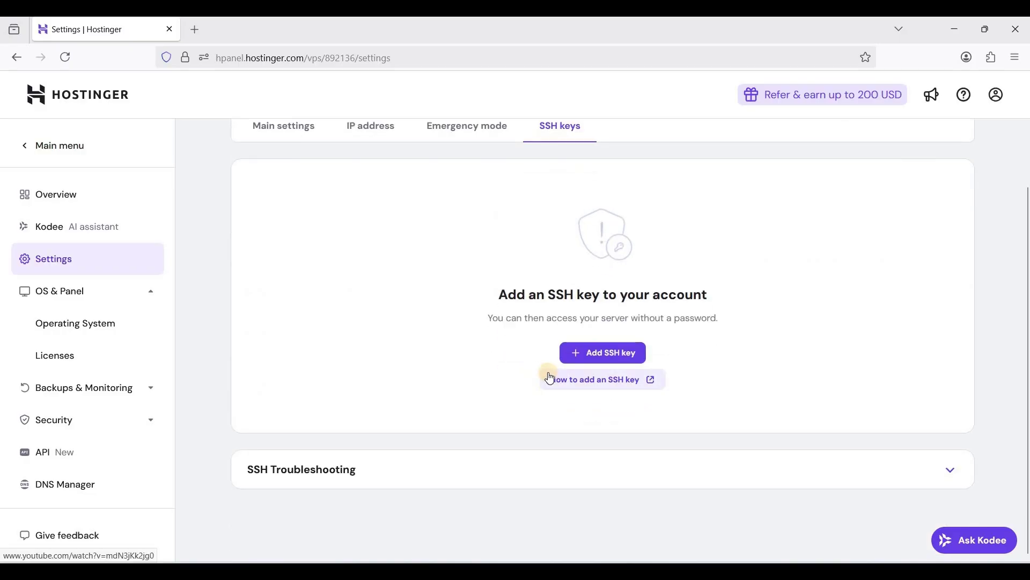
left_click(290, 128)
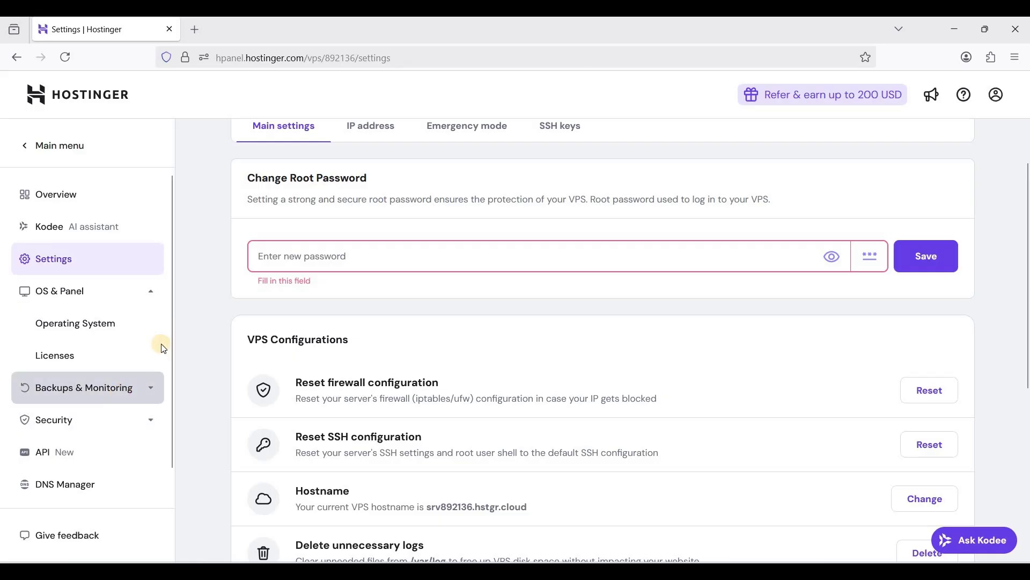
left_click(145, 387)
left_click(115, 357)
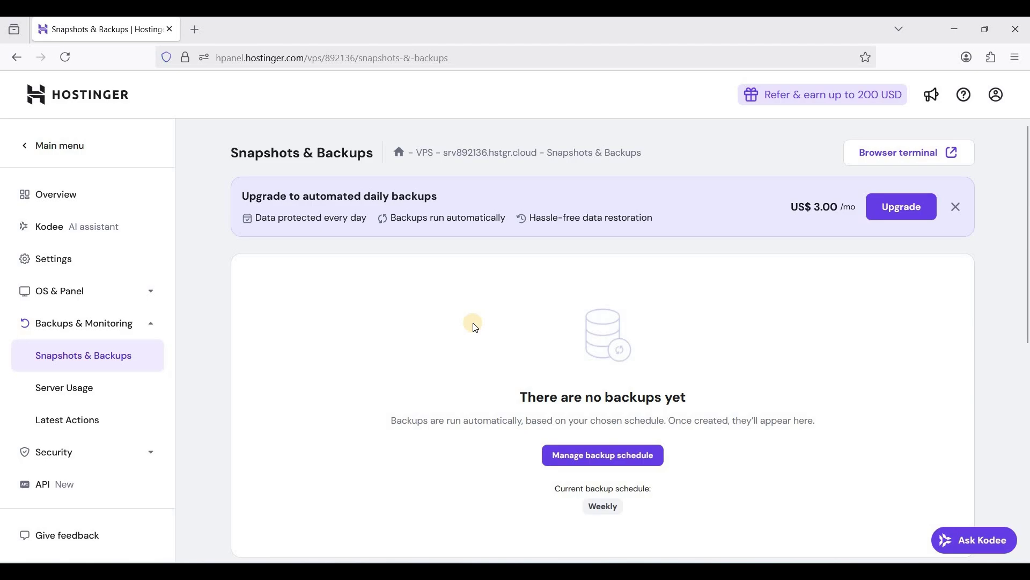
Review Snapshots & Backups: no backups yet and a weekly backup schedule.
scroll(475, 327, "down", 2)
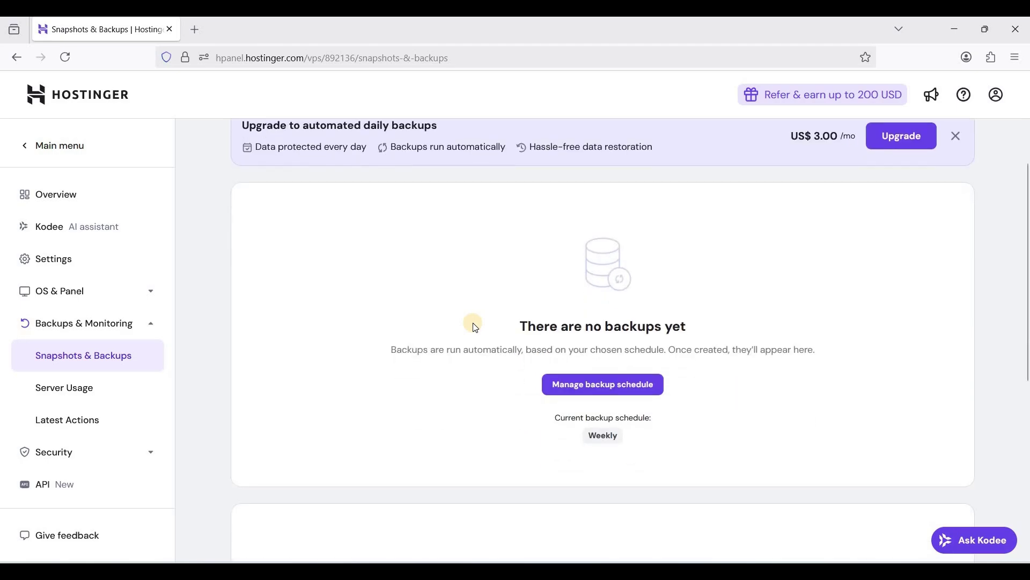
scroll(475, 328, "down", 3)
scroll(471, 324, "up", 1)
scroll(472, 324, "down", 4)
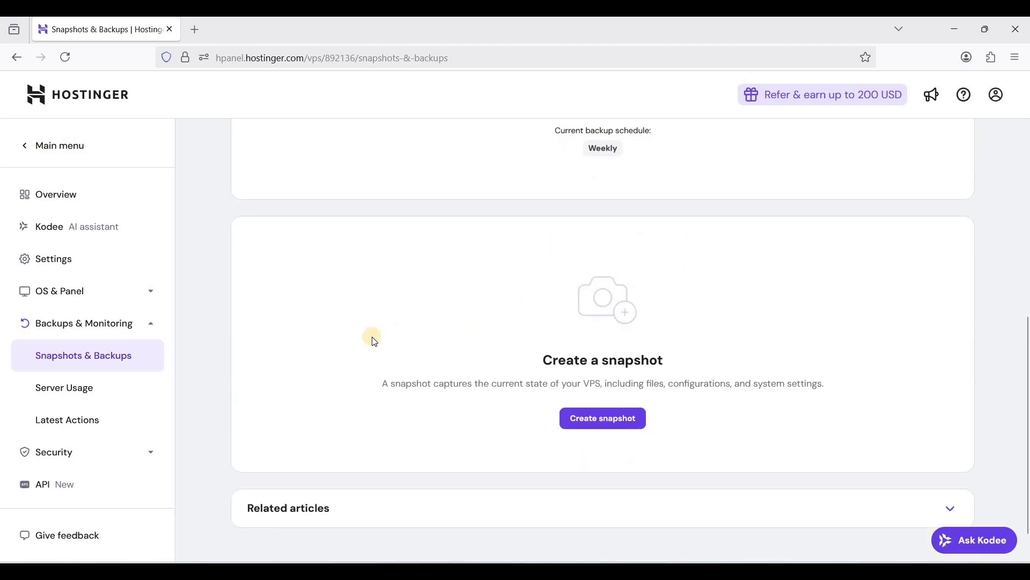
scroll(374, 341, "down", 1)
scroll(437, 341, "up", 4)
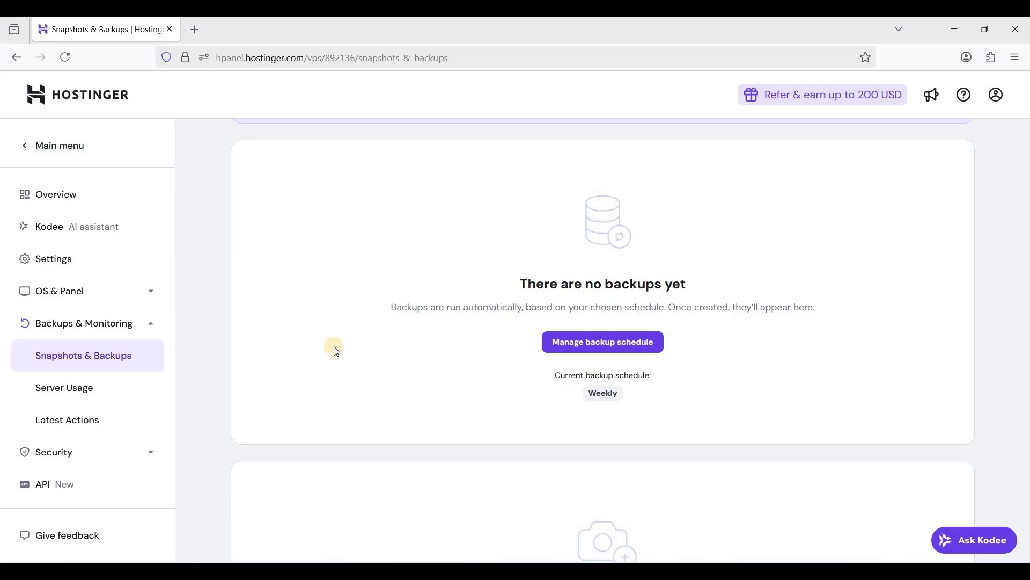
Check Server Usage and the Latest Actions log, then expand the Security section.
left_click(75, 388)
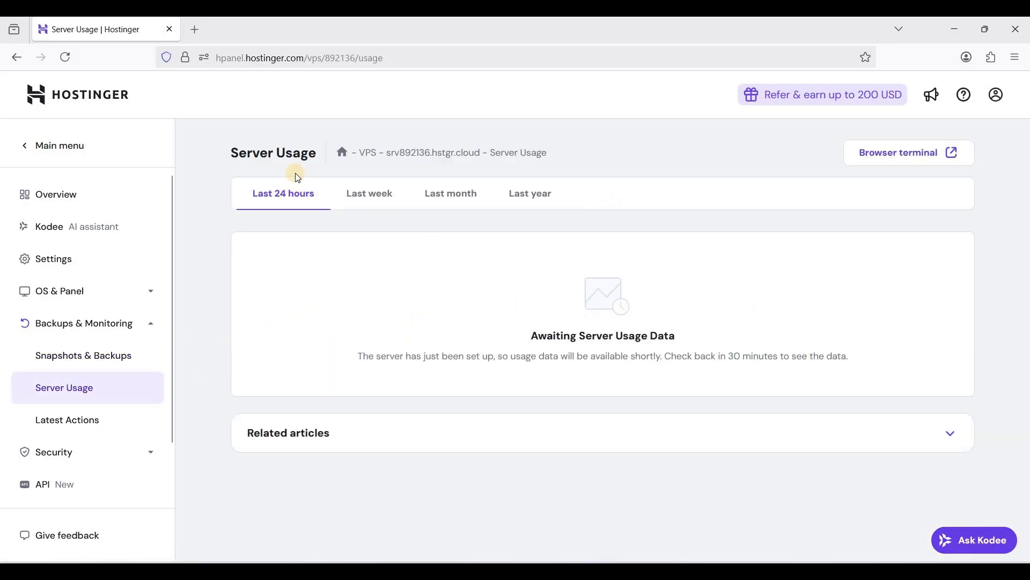
left_click(97, 422)
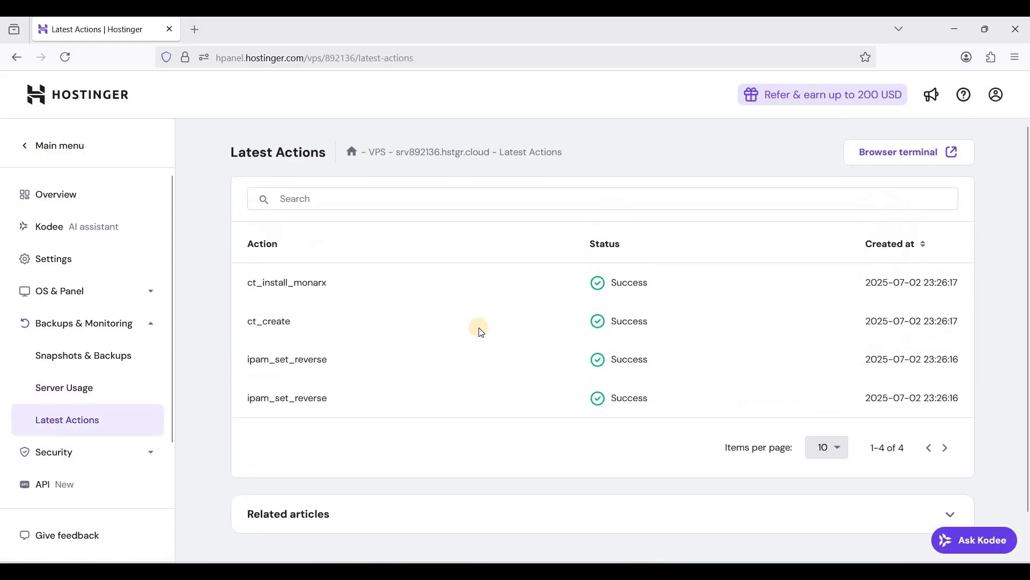
left_click(151, 452)
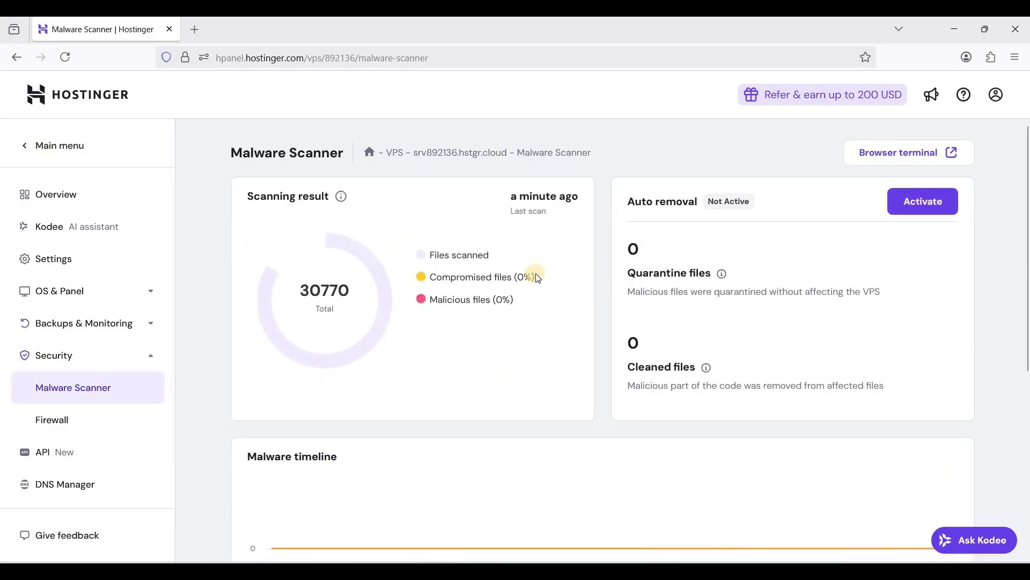
Look over the Firewall page and start adding a firewall, then cancel the dialog.
left_click(82, 421)
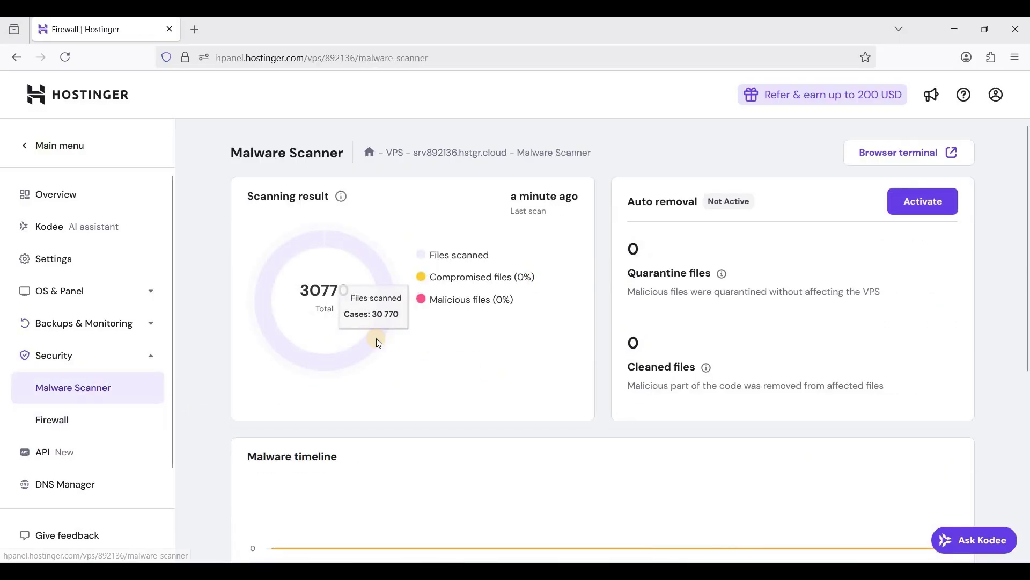
scroll(535, 337, "down", 1)
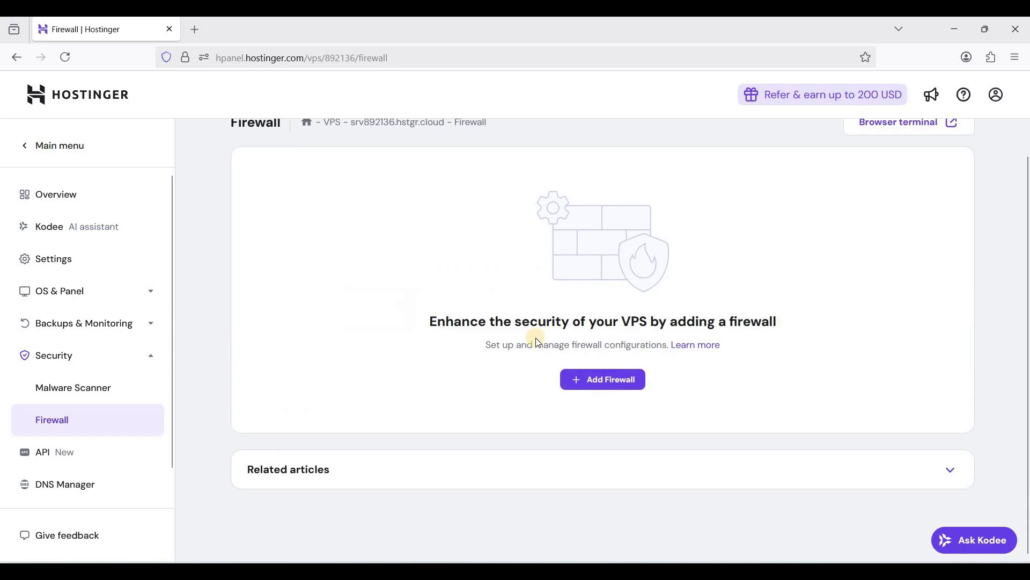
scroll(536, 337, "up", 1)
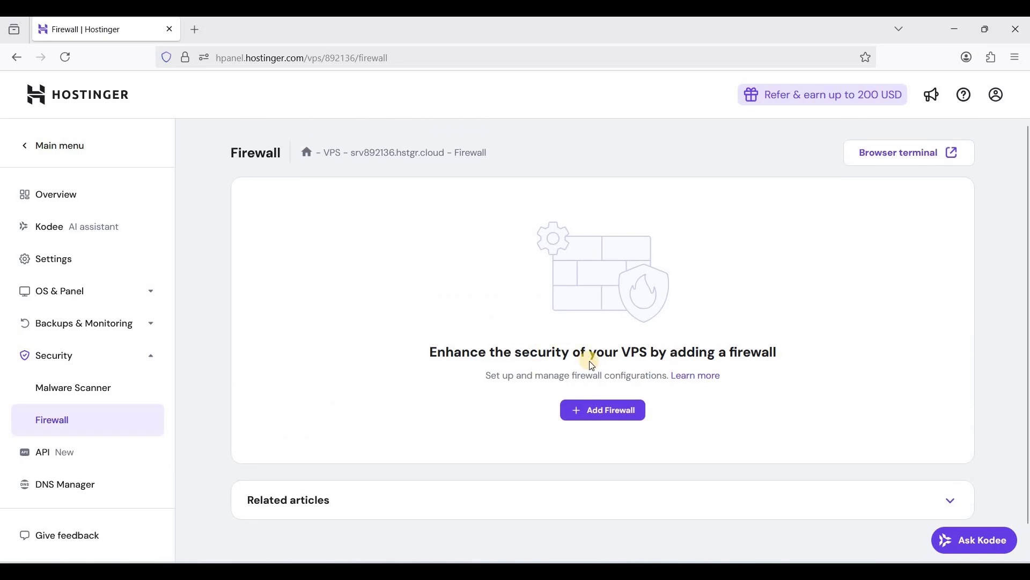
left_click(601, 409)
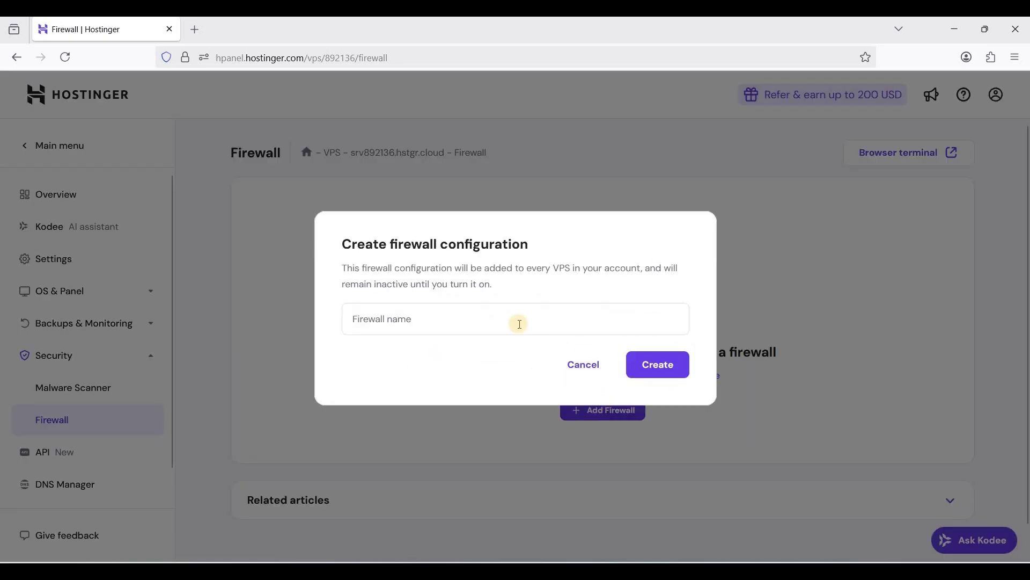
left_click(485, 308)
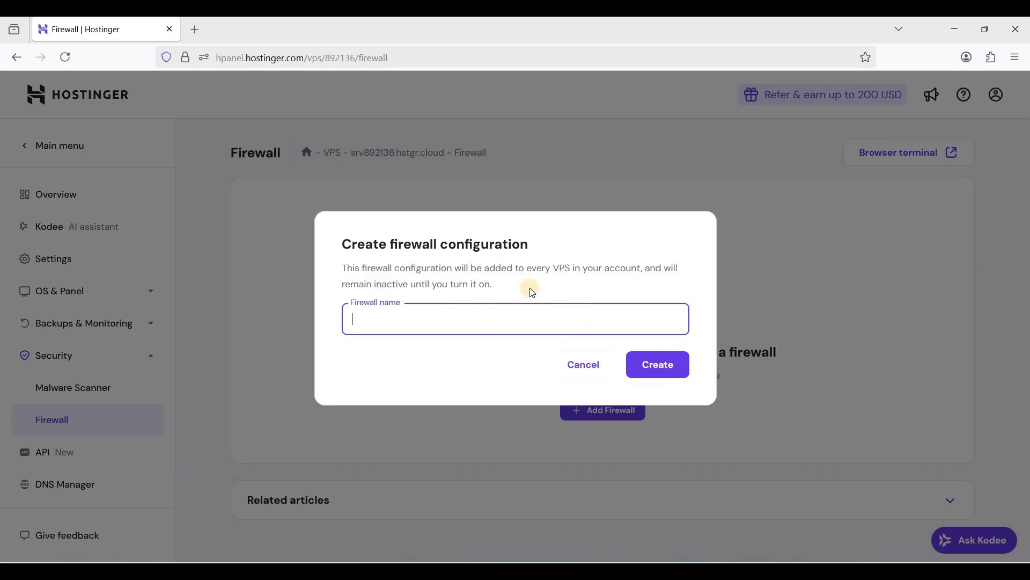
left_click(244, 388)
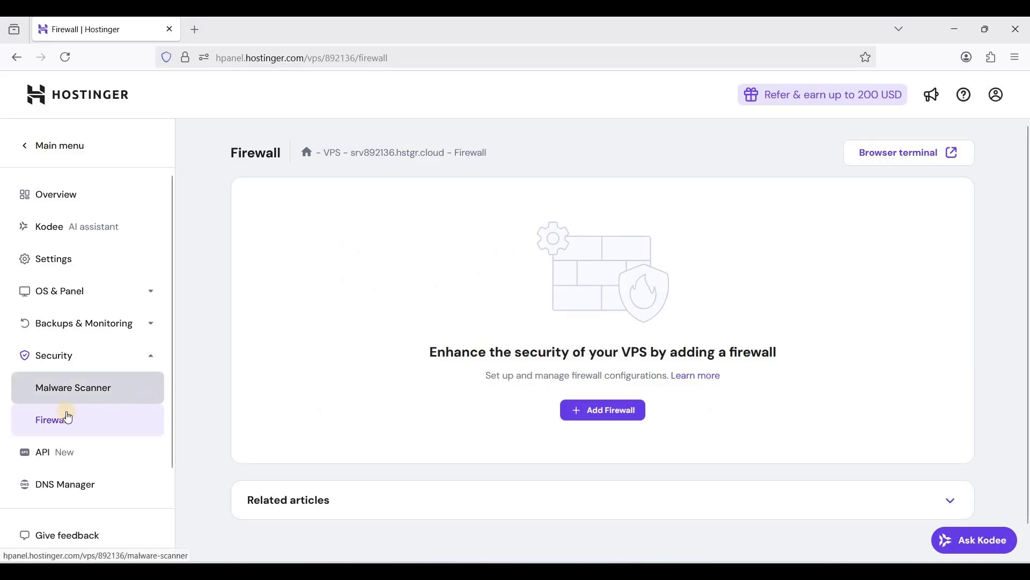
Go to the DNS Manager page from the sidebar.
scroll(73, 419, "down", 1)
left_click(76, 456)
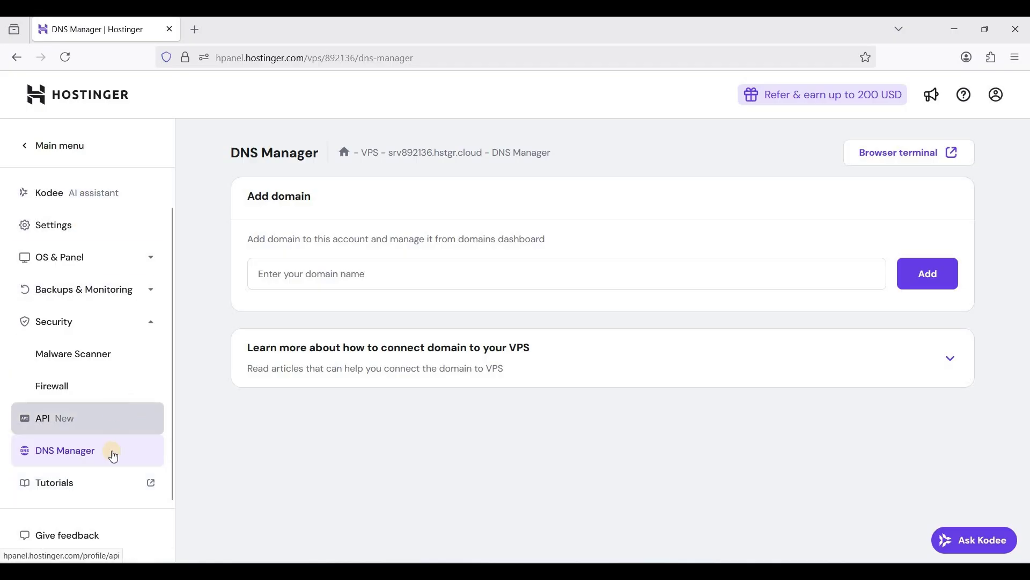
scroll(83, 223, "up", 1)
Return to the VPS Overview page from the sidebar.
left_click(76, 205)
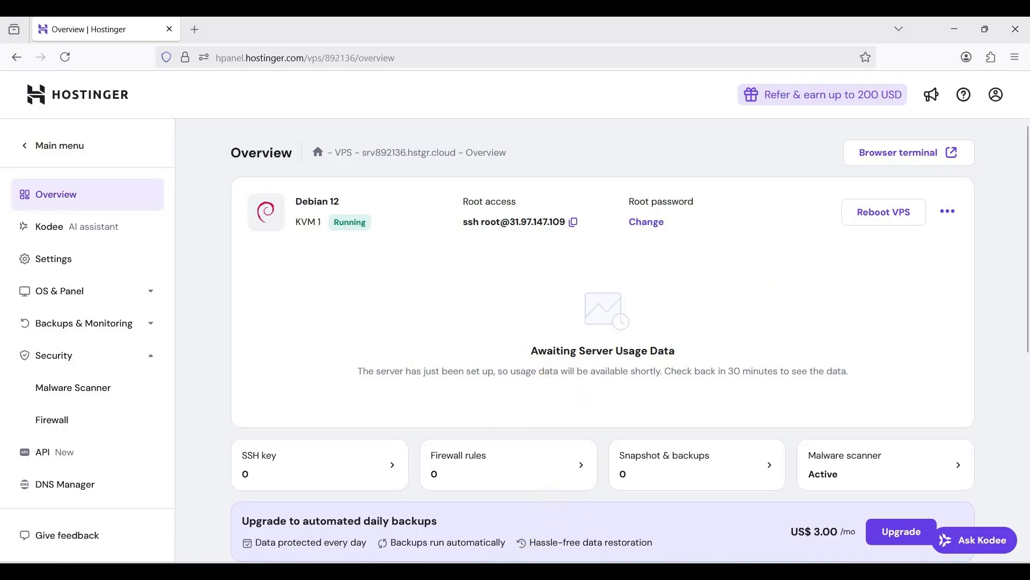
Copy the VPS IPv4 address 31.97.147.109 from Settings > IP address.
left_click(84, 256)
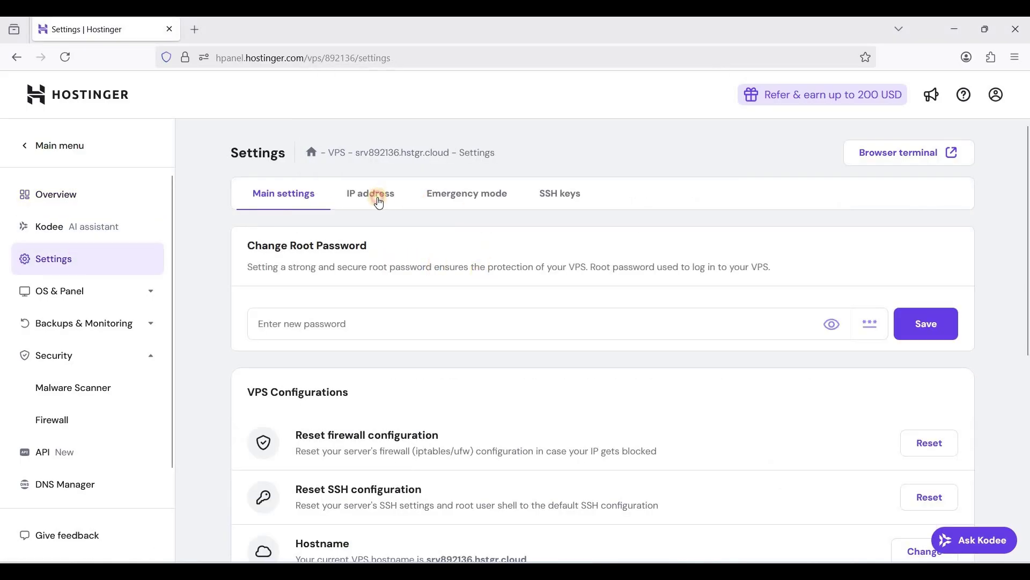
left_click(379, 202)
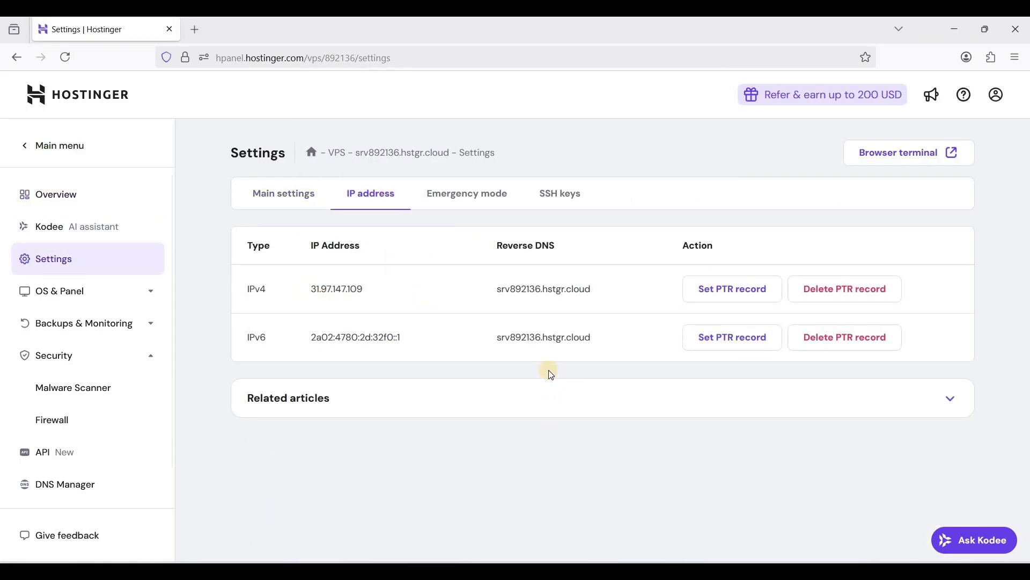
left_click_drag(311, 289, 379, 294)
left_click(382, 296)
triple_click(384, 292)
key("ctrl+c")
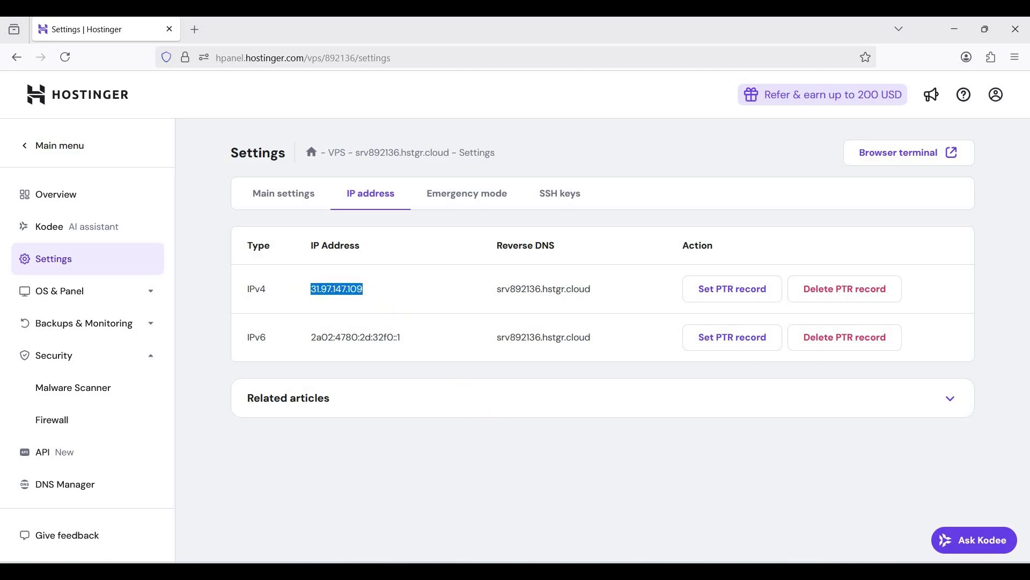
Paste the IP as the Bitvise host and log in as root, saving the host key.
left_click(532, 558)
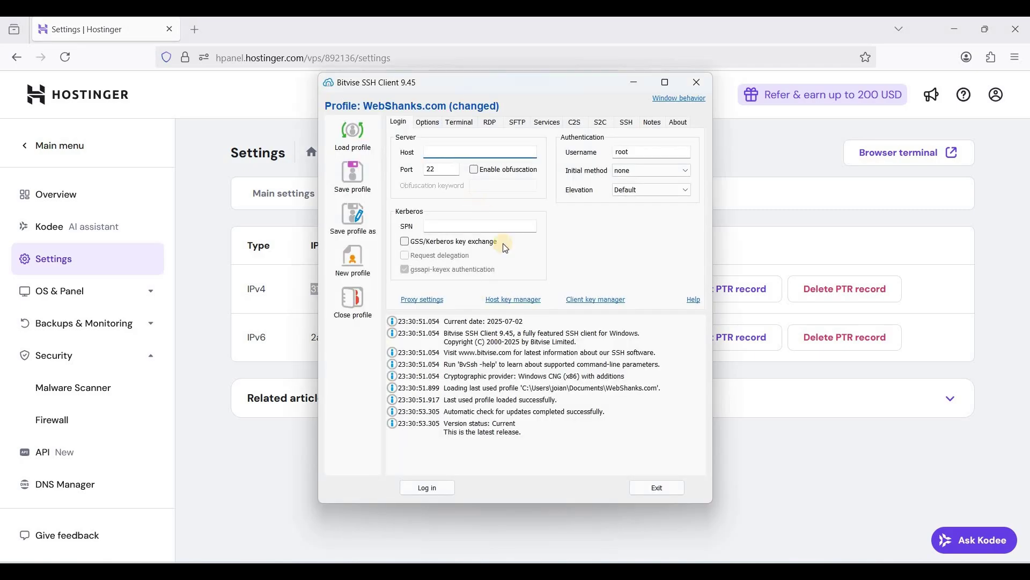
key("ctrl+v")
left_click(636, 153)
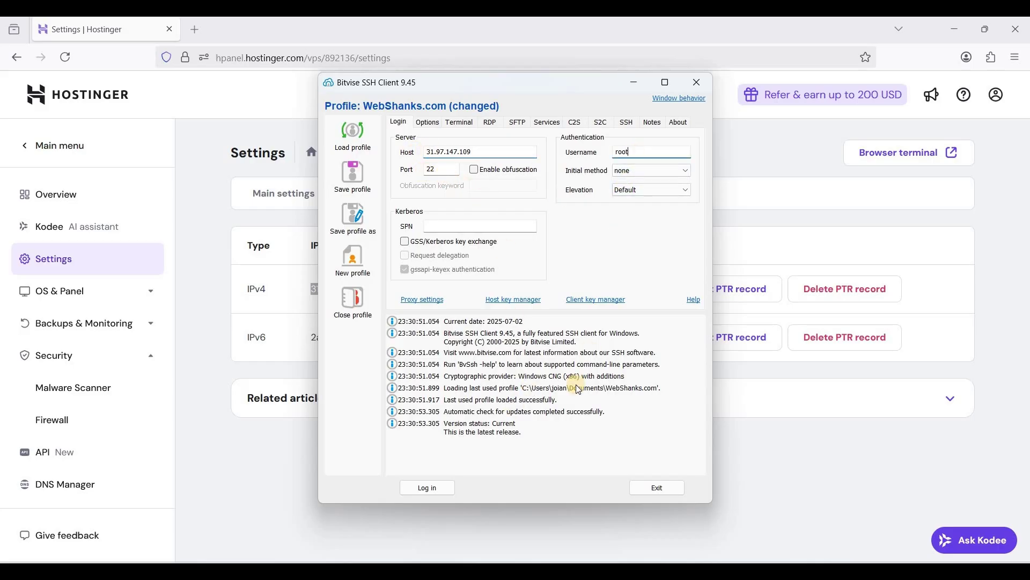
left_click(442, 489)
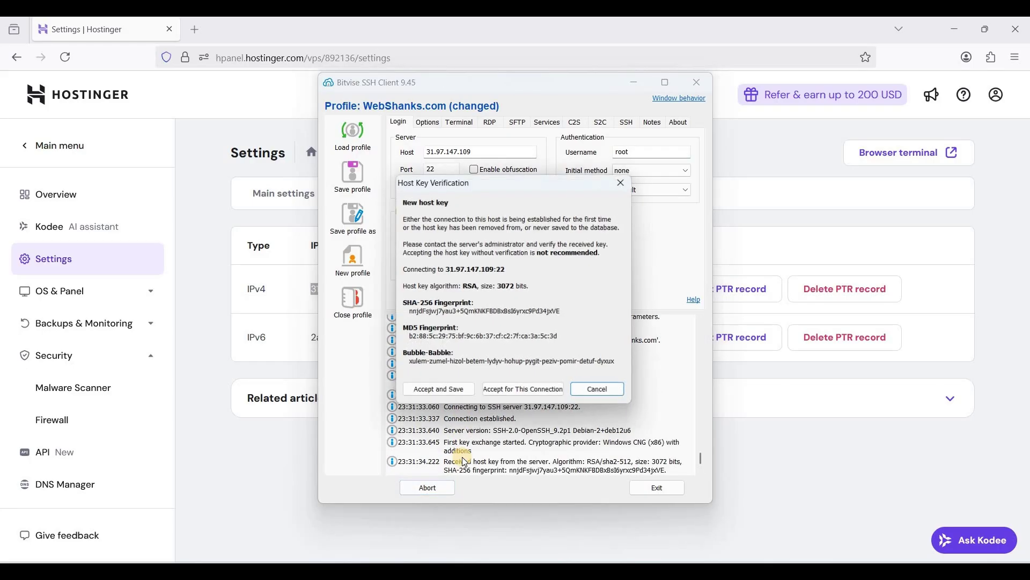
left_click(467, 400)
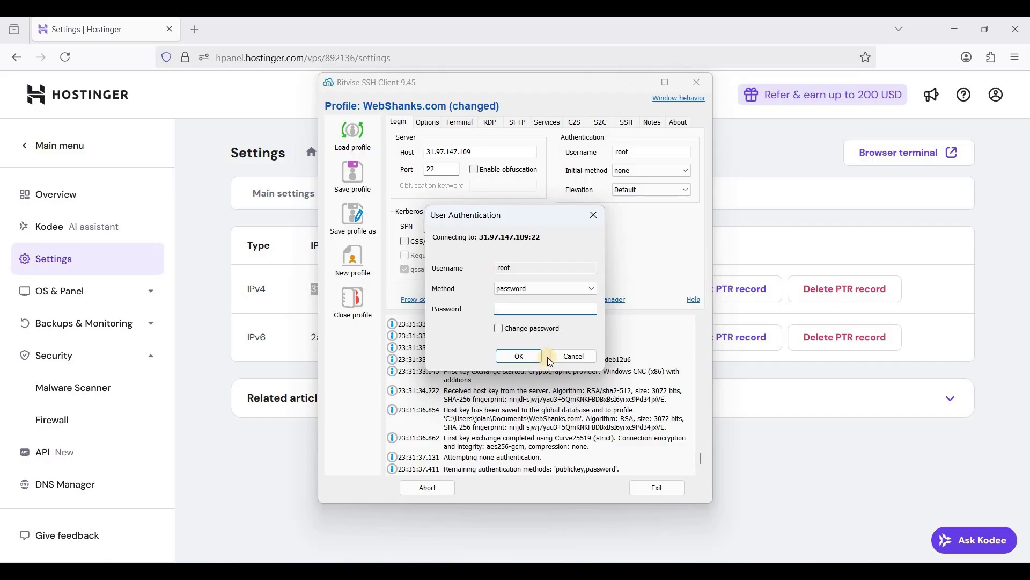
key("ctrl+v")
left_click(519, 355)
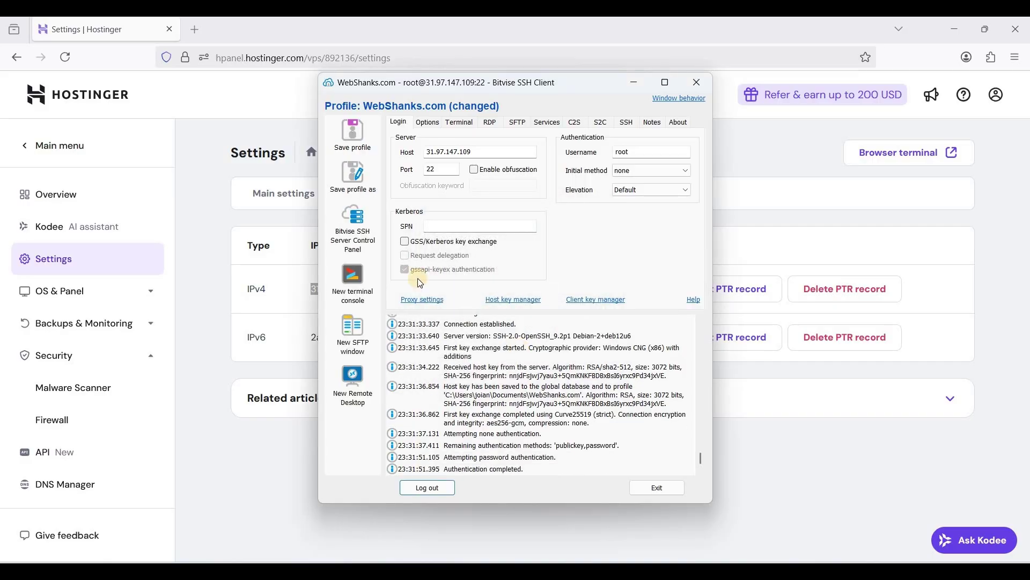
Open a new terminal console showing the Debian 6.1.0-37 banner and root prompt on srv892136.
left_click(353, 279)
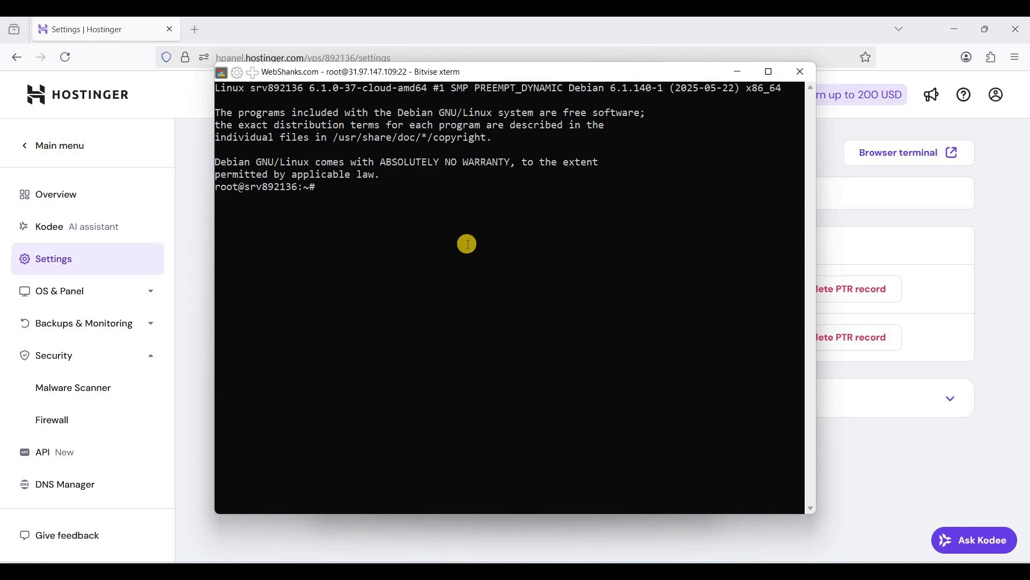
Copy the VPS IP address from the Hostinger settings page.
left_click(137, 34)
double_click(339, 288)
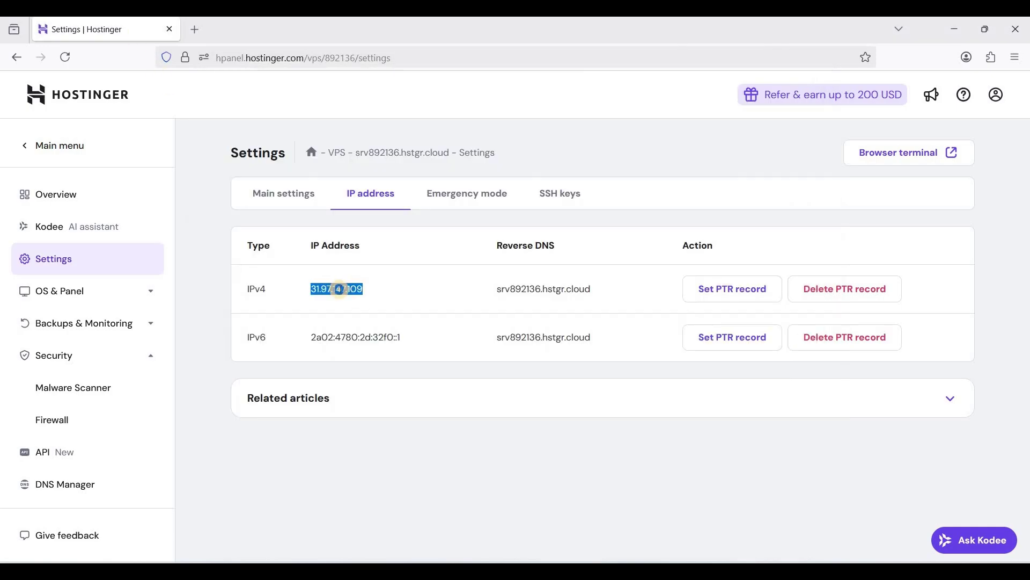
right_click(340, 290)
left_click(382, 310)
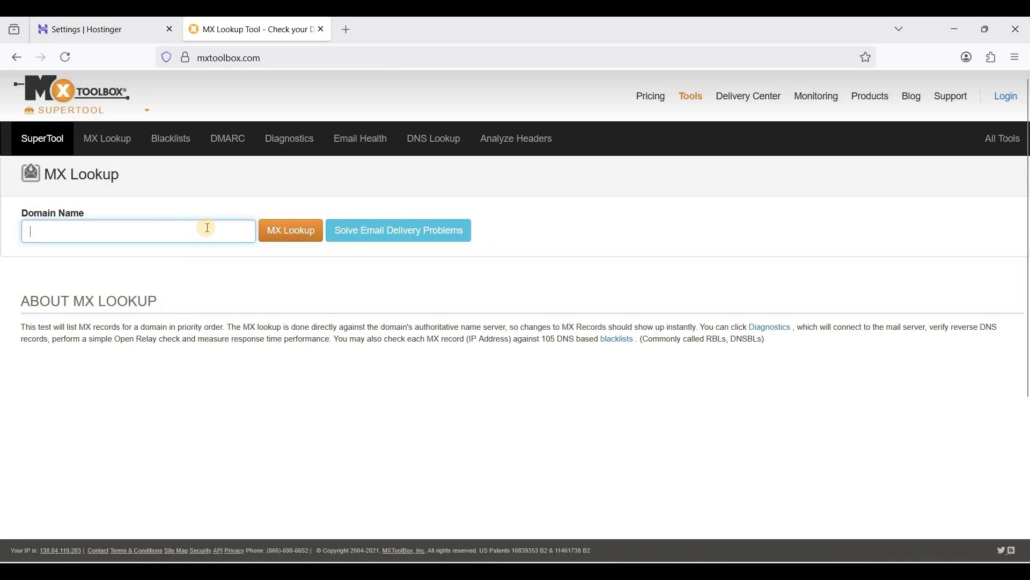
Run an MxToolbox blacklist check on 31.97.147.109: listed 0 times of 61, 2 timeouts.
left_click(152, 137)
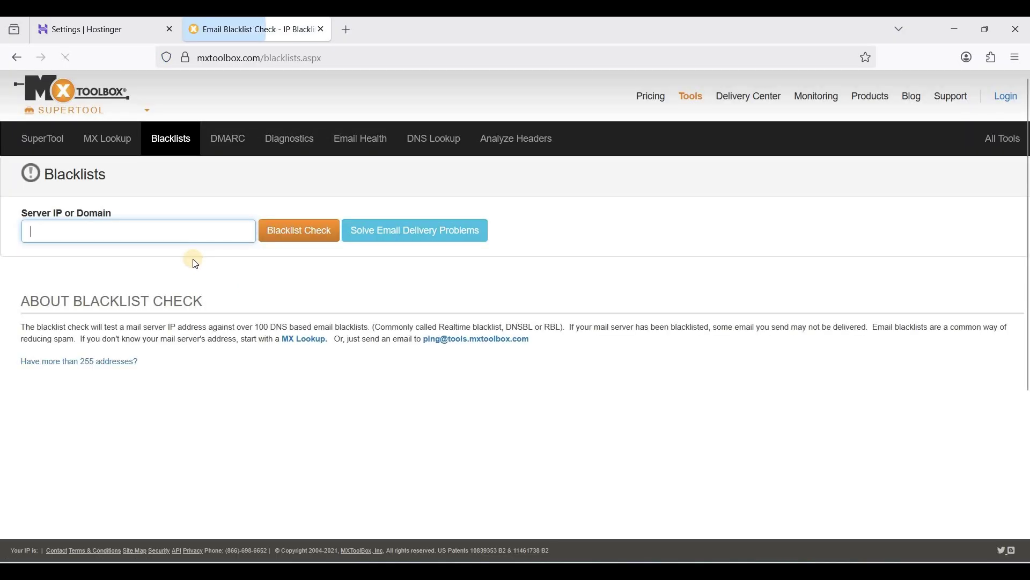
key("ctrl+v")
key("Return")
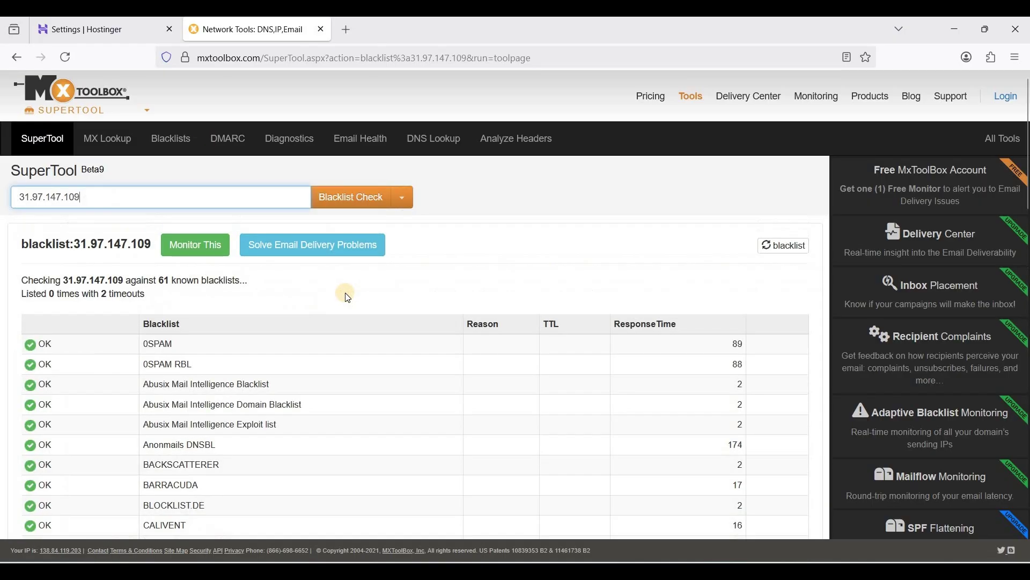
scroll(348, 297, "down", 3)
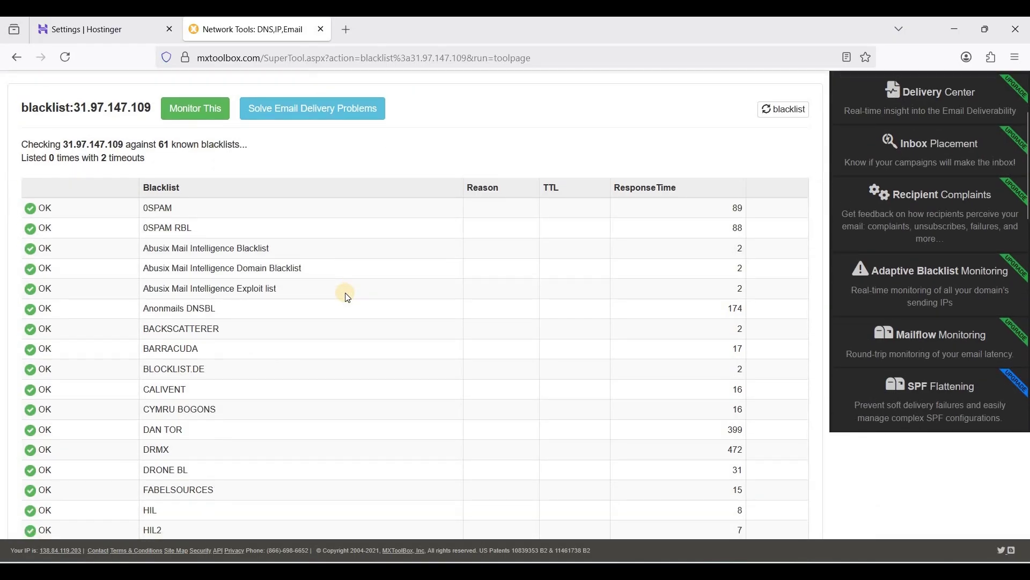
scroll(172, 297, "up", 3)
scroll(173, 290, "down", 7)
scroll(172, 281, "up", 1)
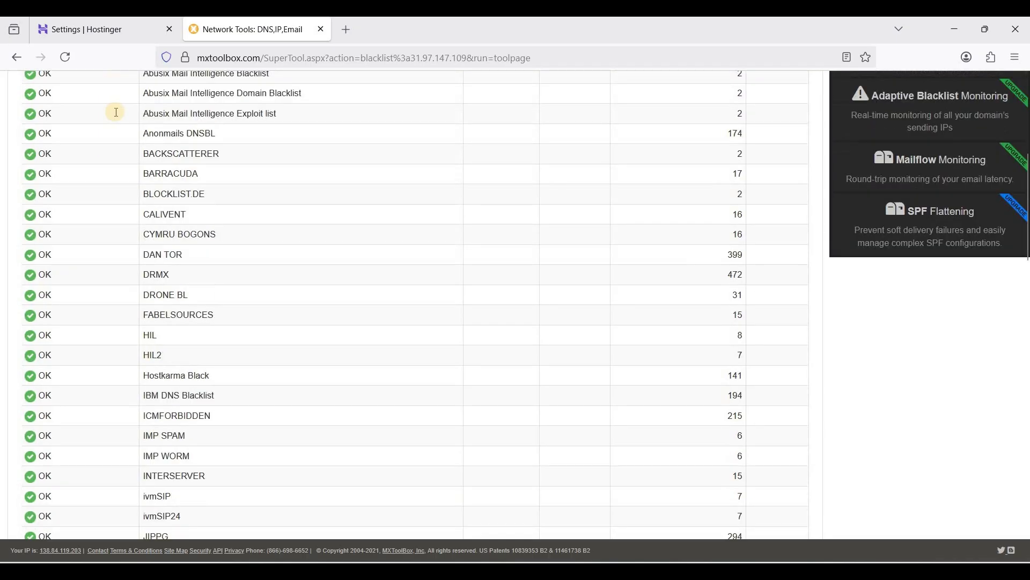
scroll(116, 112, "up", 7)
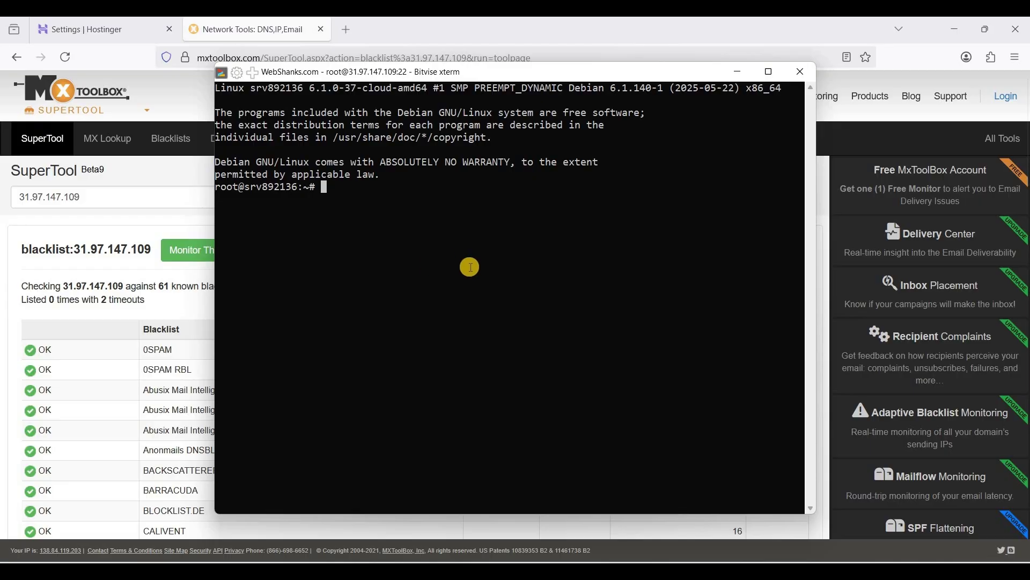
Restore the Bitvise terminal and paste the yabs.sh curl benchmark command.
left_click(671, 570)
left_click(643, 539)
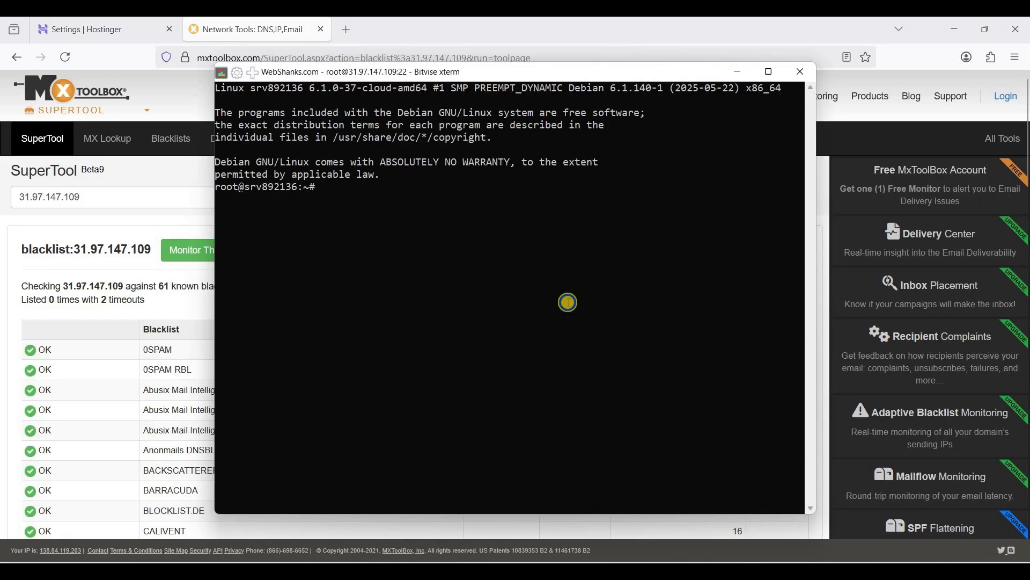
right_click(572, 304)
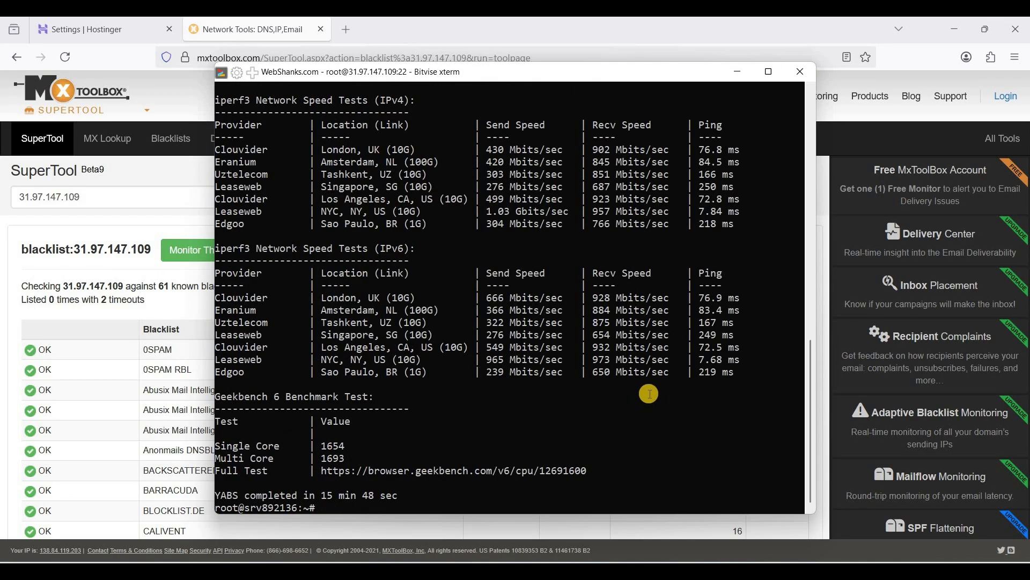
Review the YABS output and select the Geekbench Full Test result URL.
scroll(589, 364, "up", 3)
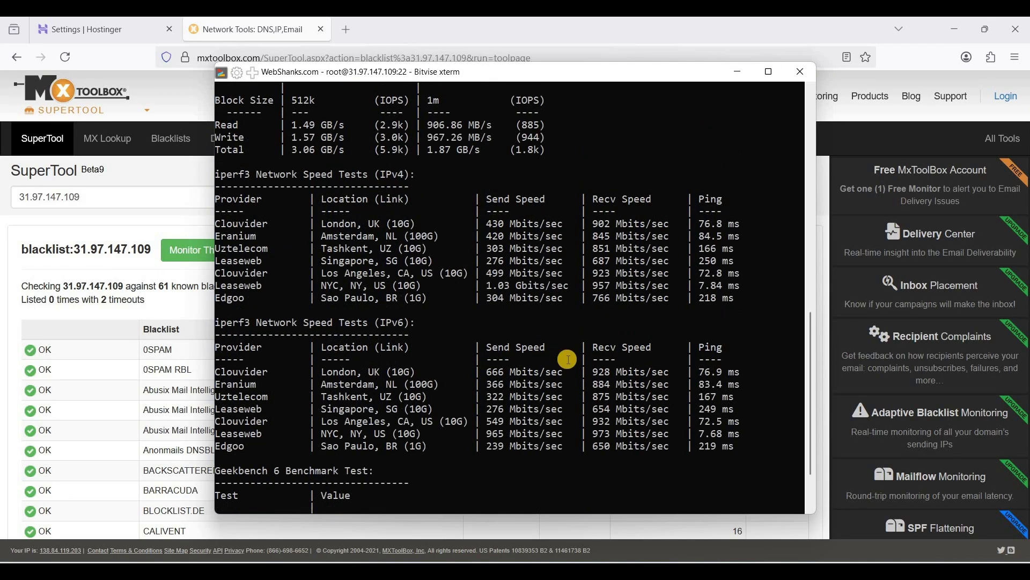
scroll(568, 359, "up", 2)
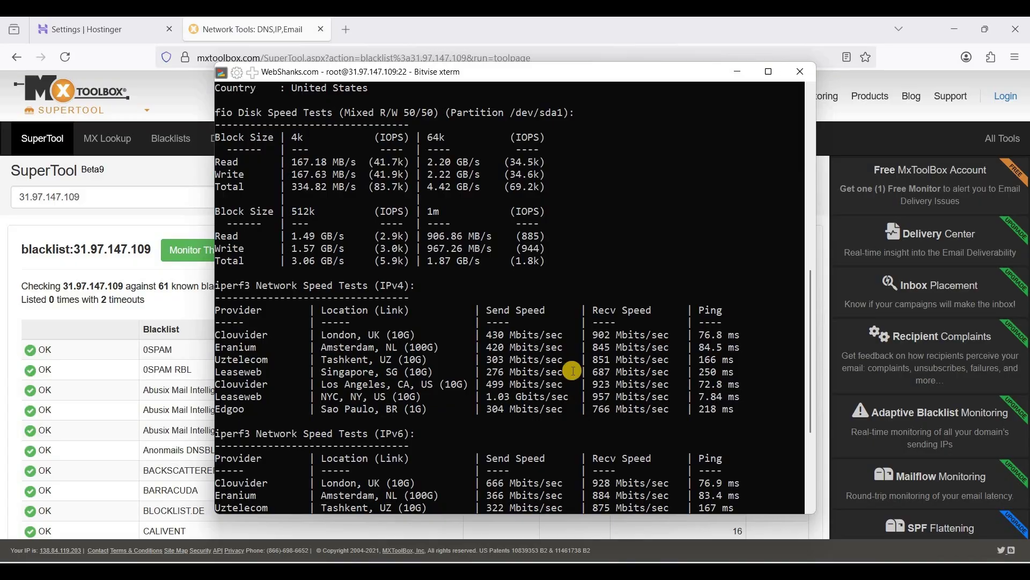
scroll(327, 293, "up", 3)
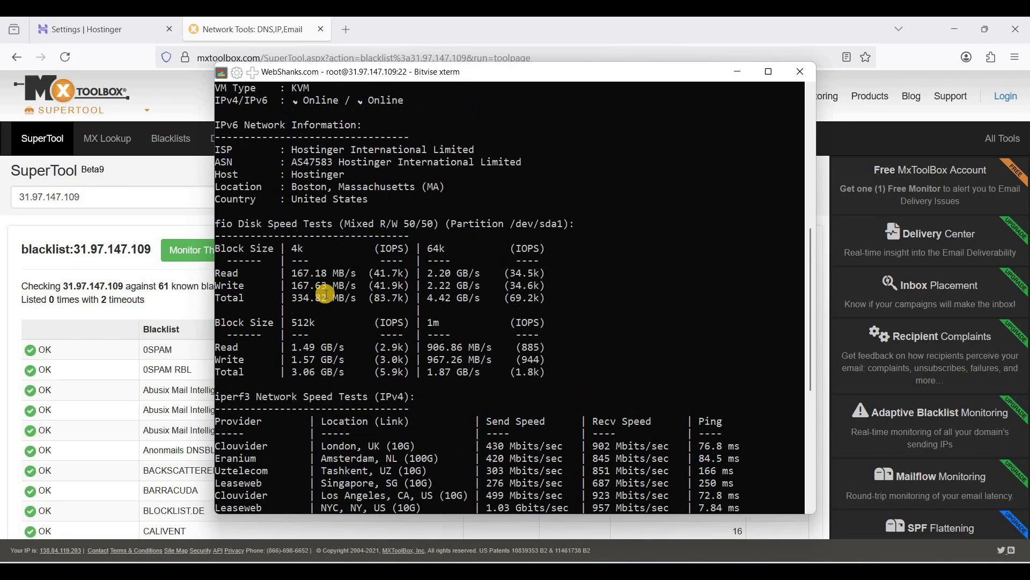
scroll(367, 295, "down", 3)
scroll(365, 296, "down", 3)
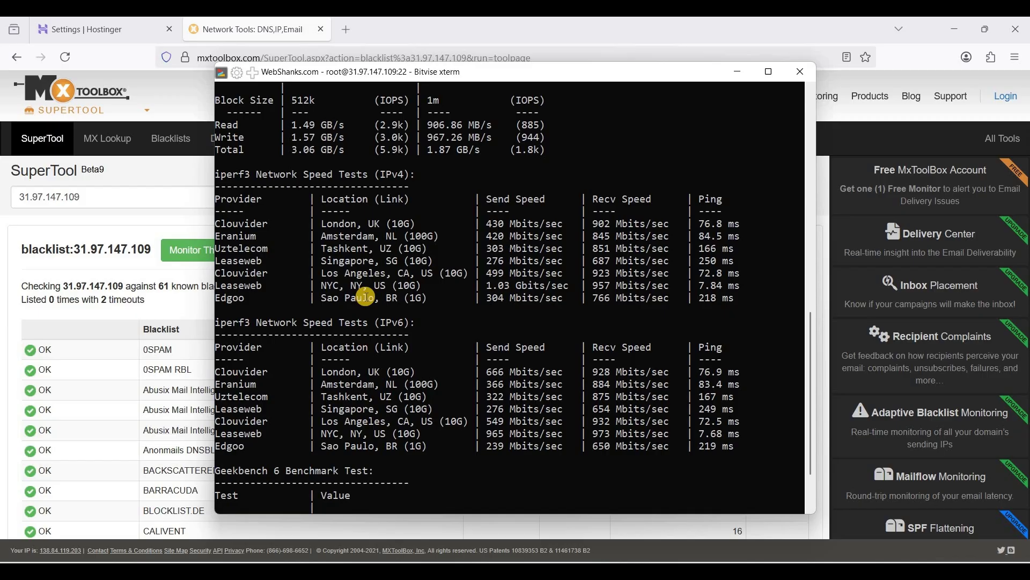
scroll(365, 297, "up", 5)
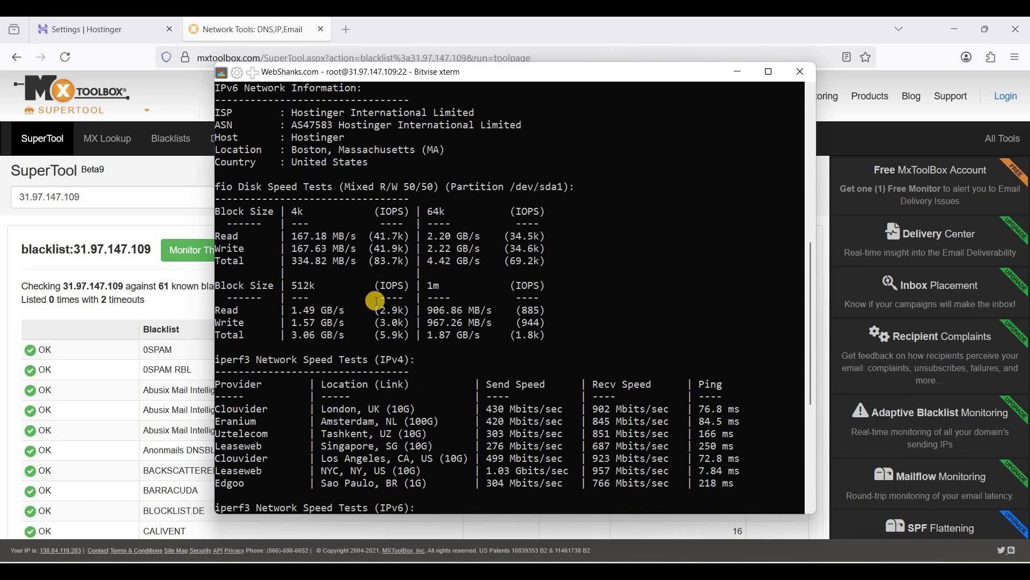
scroll(333, 260, "up", 5)
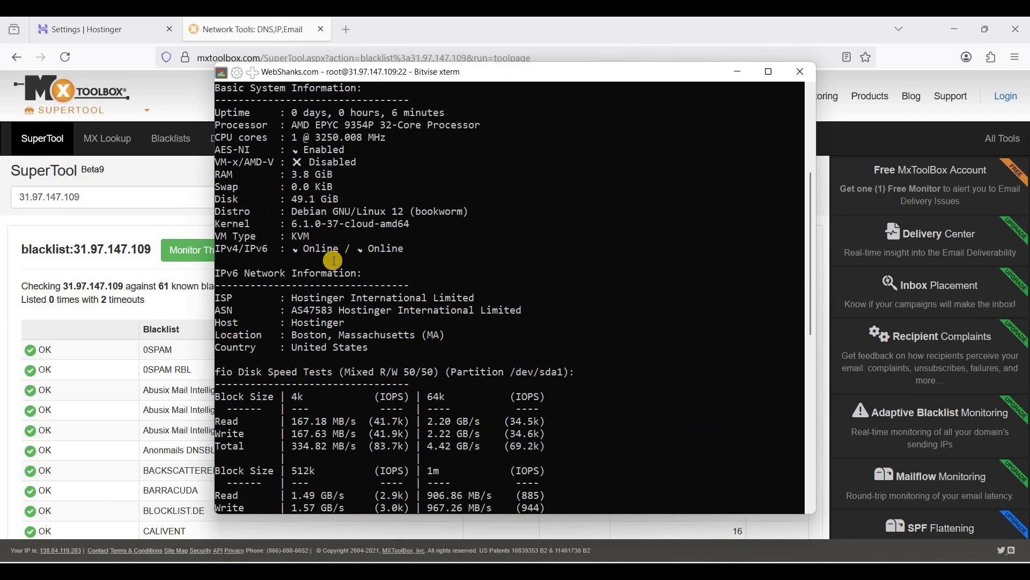
scroll(334, 261, "down", 4)
scroll(334, 260, "down", 8)
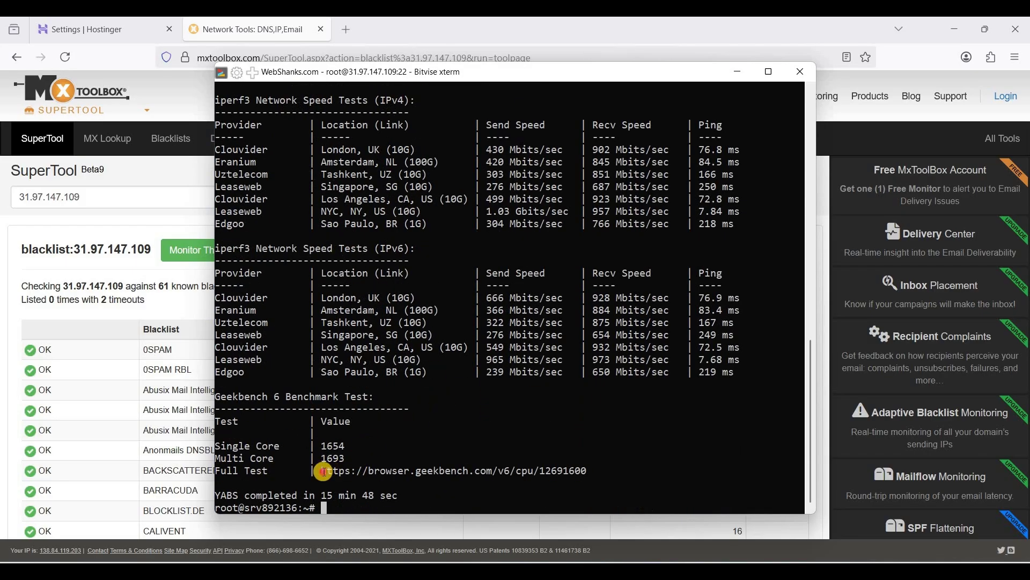
left_click_drag(322, 470, 587, 470)
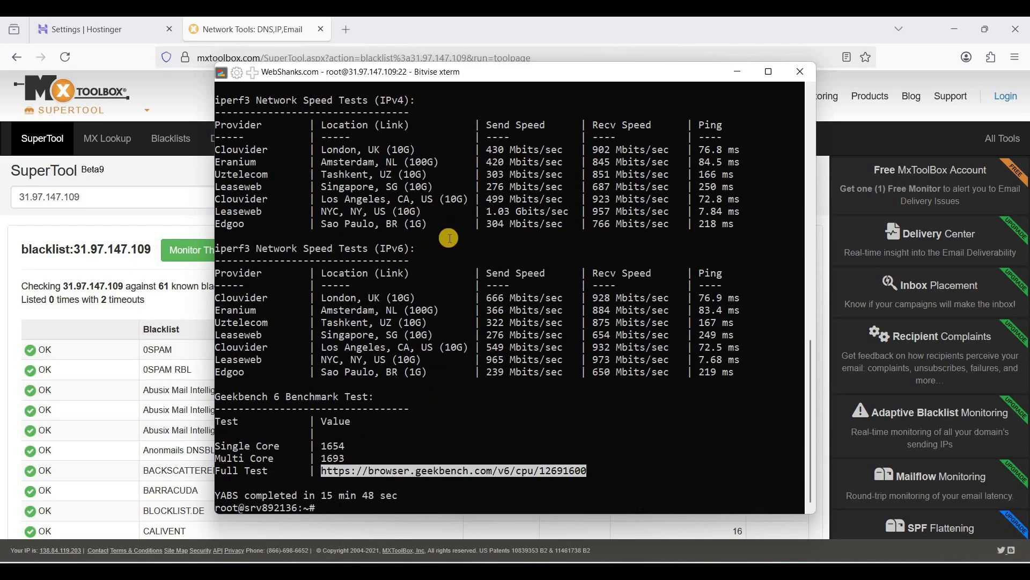
Load the copied Geekbench result link in a new browser tab.
key("ctrl+t")
right_click(355, 57)
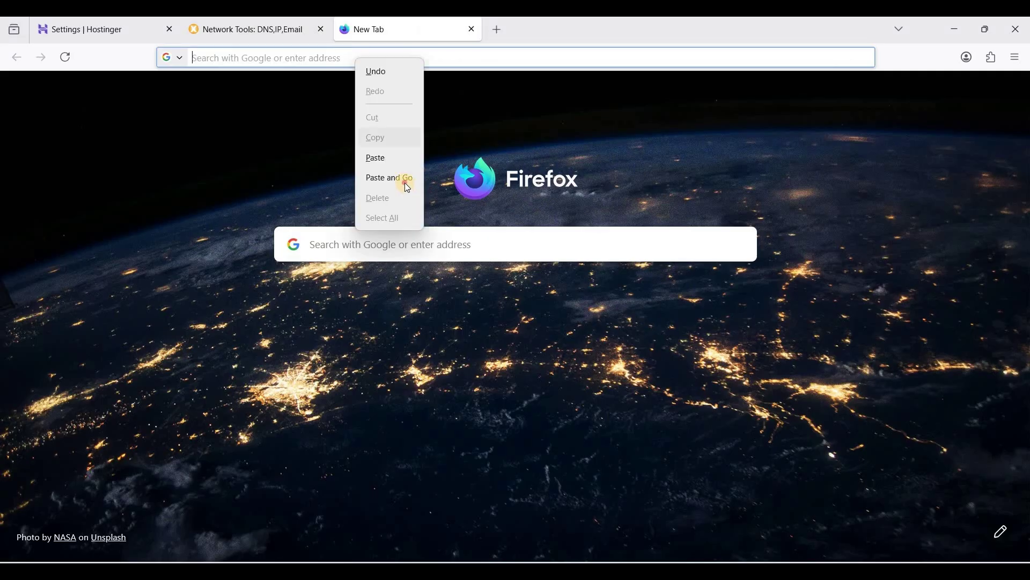
left_click(405, 182)
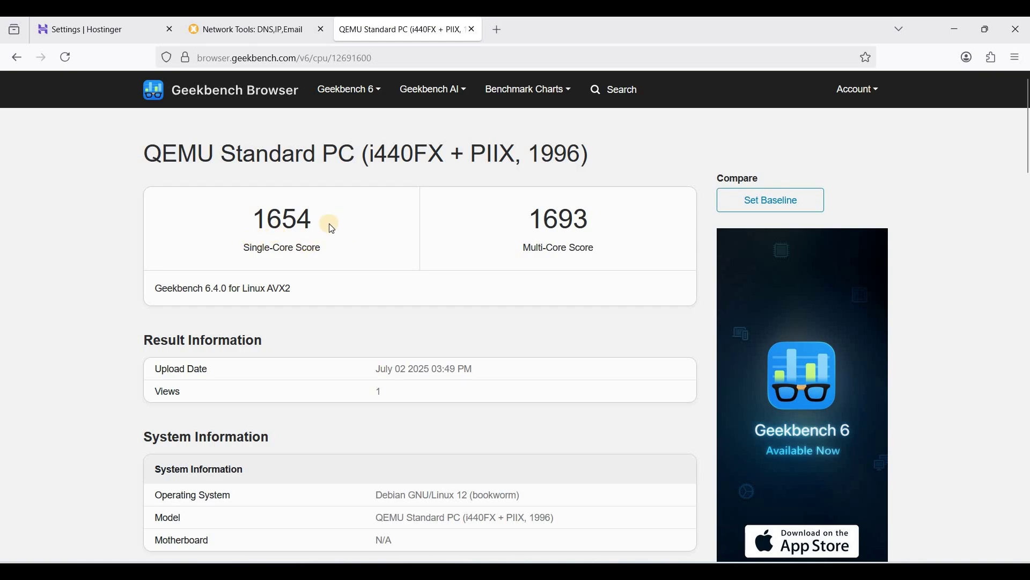
Review the 1654 single-core and 1693 multi-core scores, then switch to the Hostinger settings tab.
left_click_drag(254, 223, 501, 216)
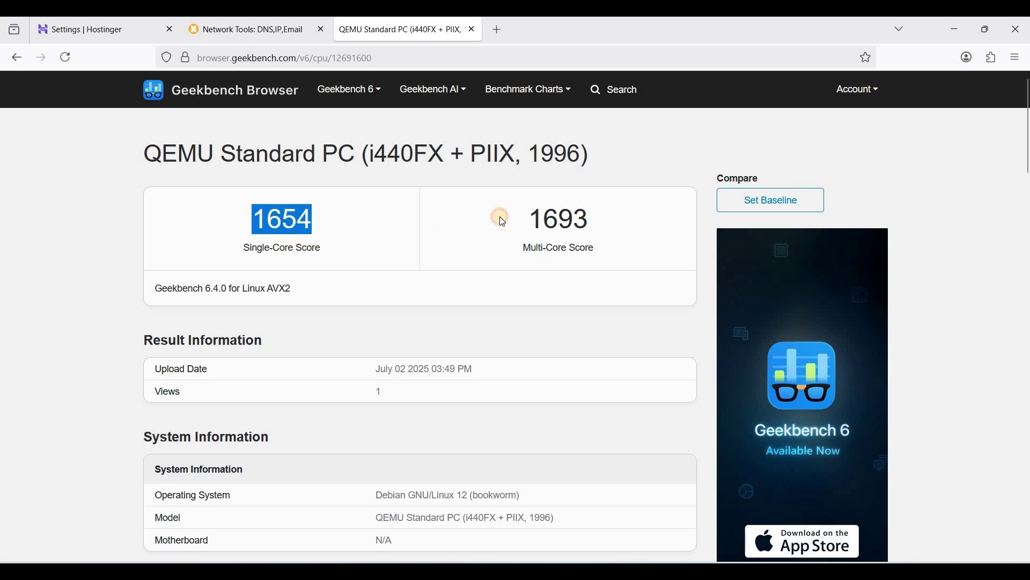
left_click(419, 220)
scroll(419, 220, "down", 1)
scroll(419, 221, "up", 1)
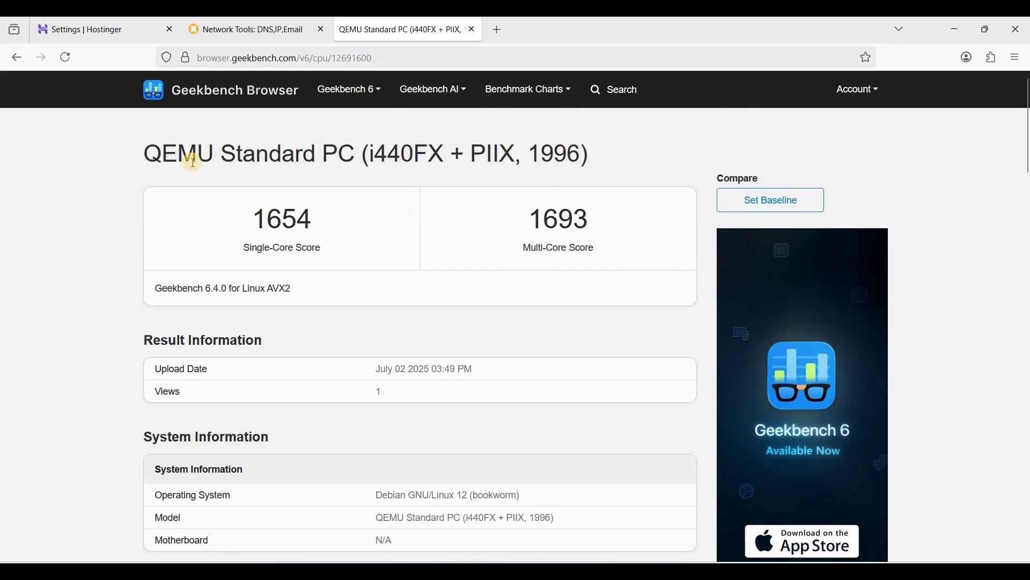
scroll(449, 267, "down", 8)
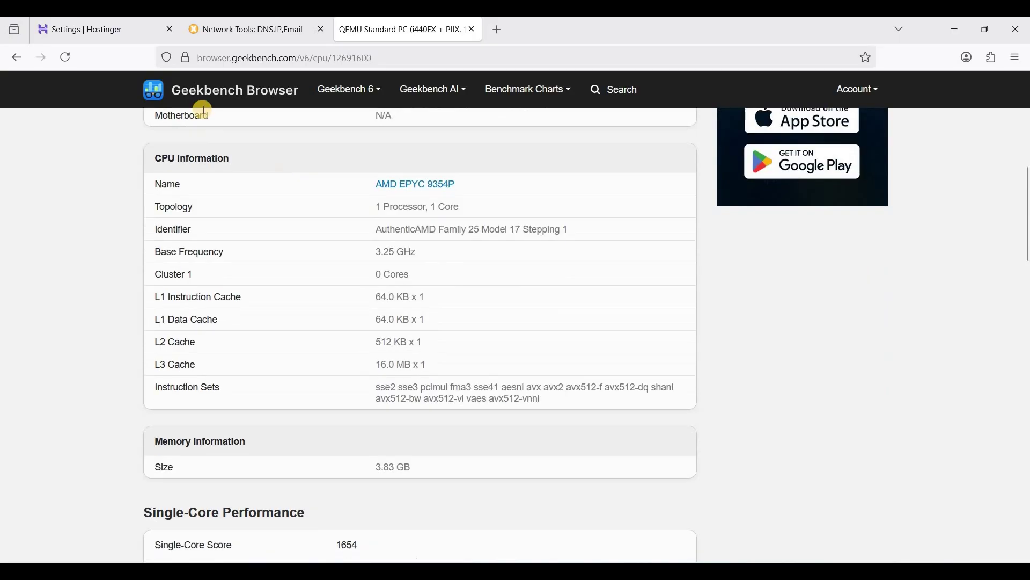
left_click(103, 29)
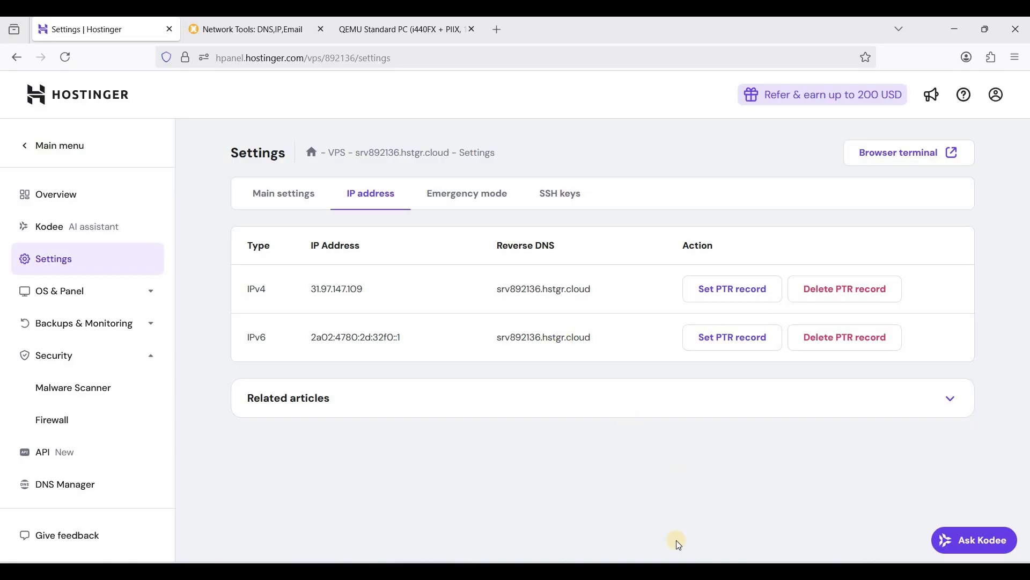
Bring the Bitvise terminal back up and clear the URL selection to show the iperf3 results.
key("alt+Tab")
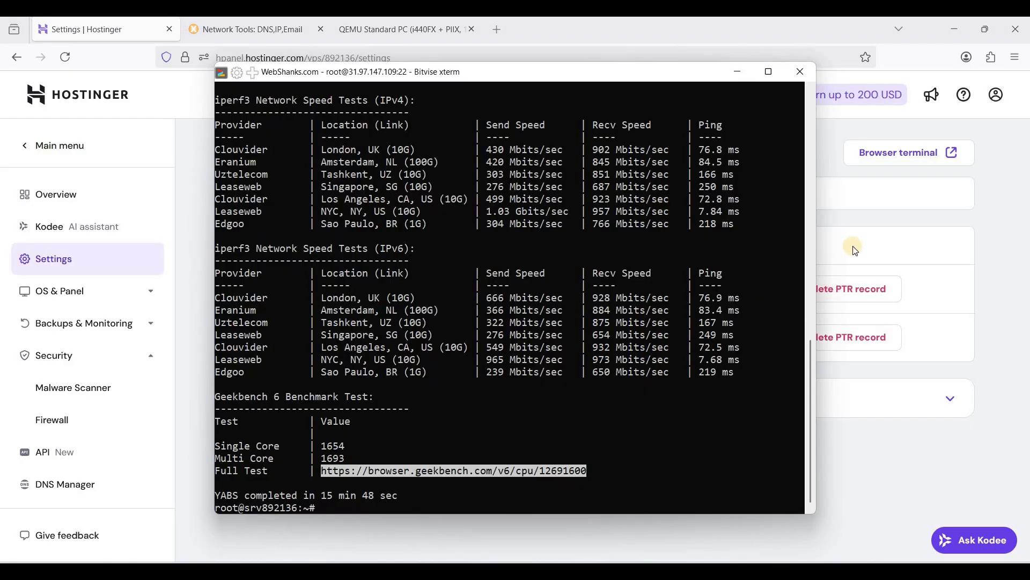
left_click(506, 243)
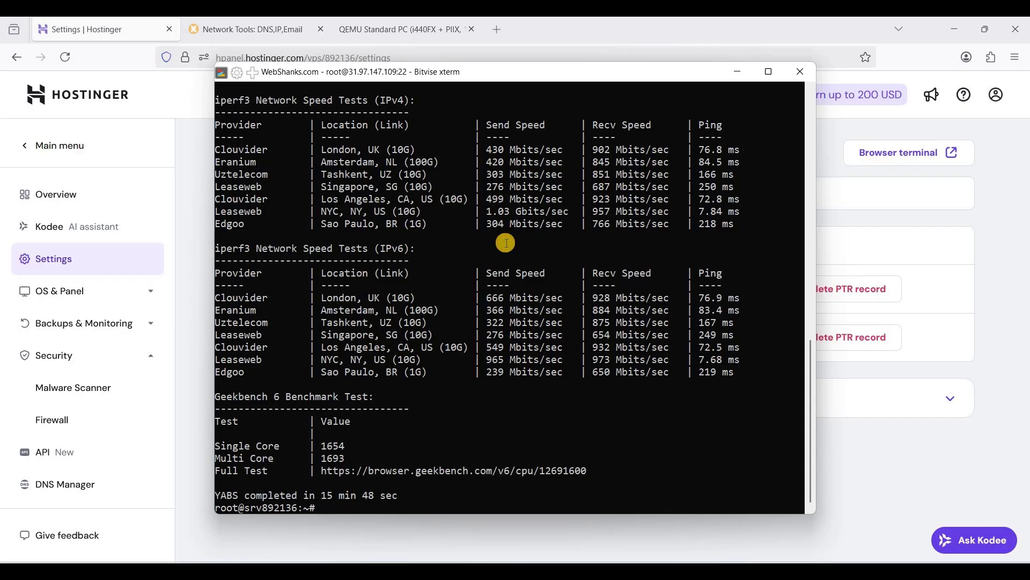